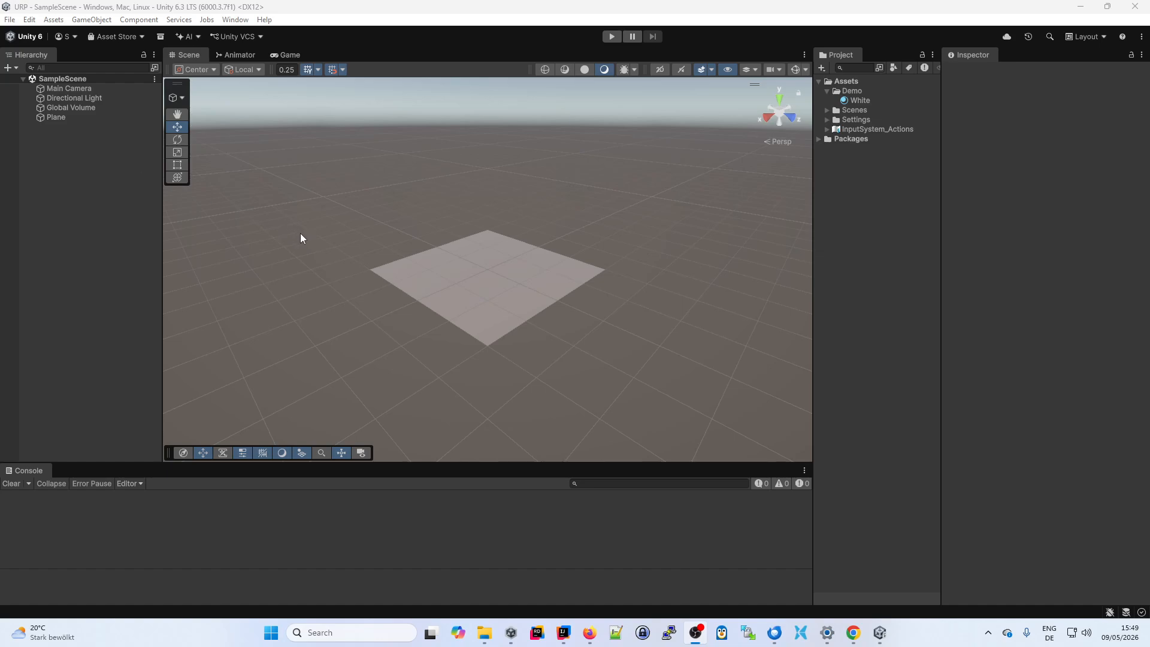
- Create an empty game object at the root of the scene, keeping its default name
right_click(60, 162)
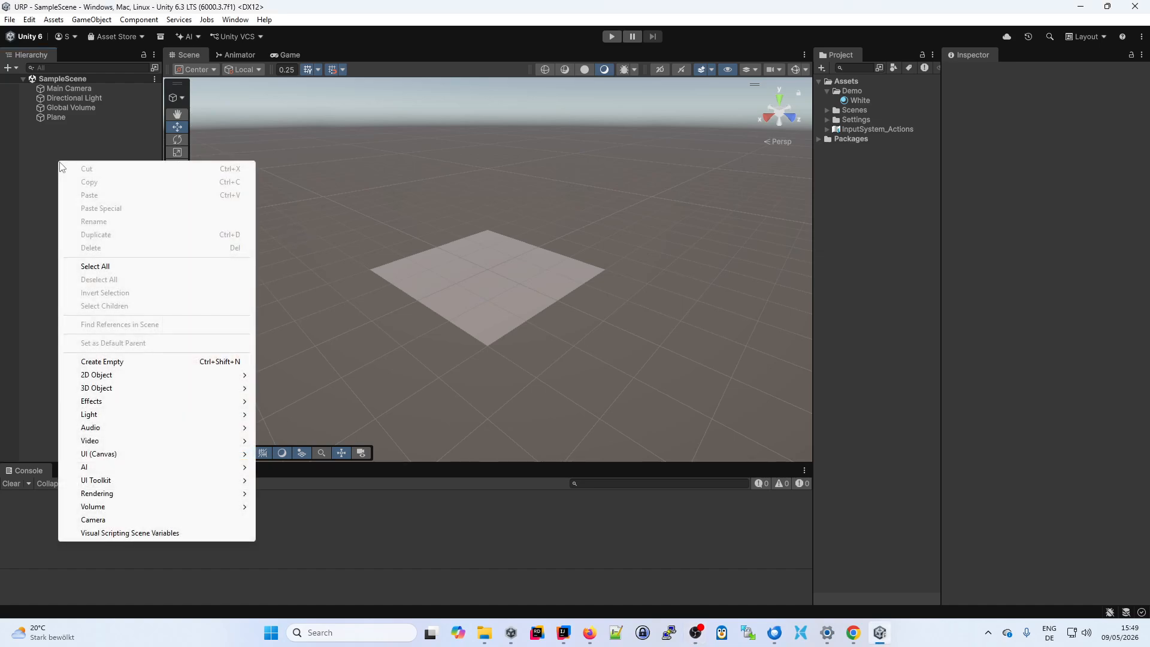
left_click(115, 363)
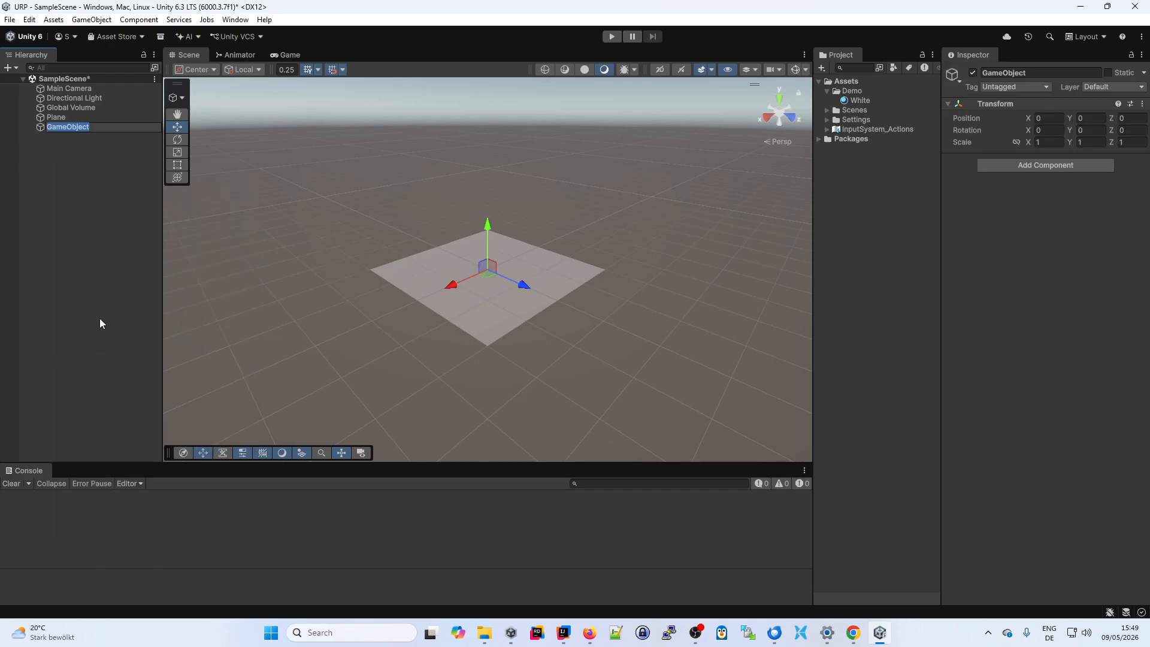
left_click(66, 207)
- Add a 3D cube to the root of the scene, keeping its default name
right_click(75, 177)
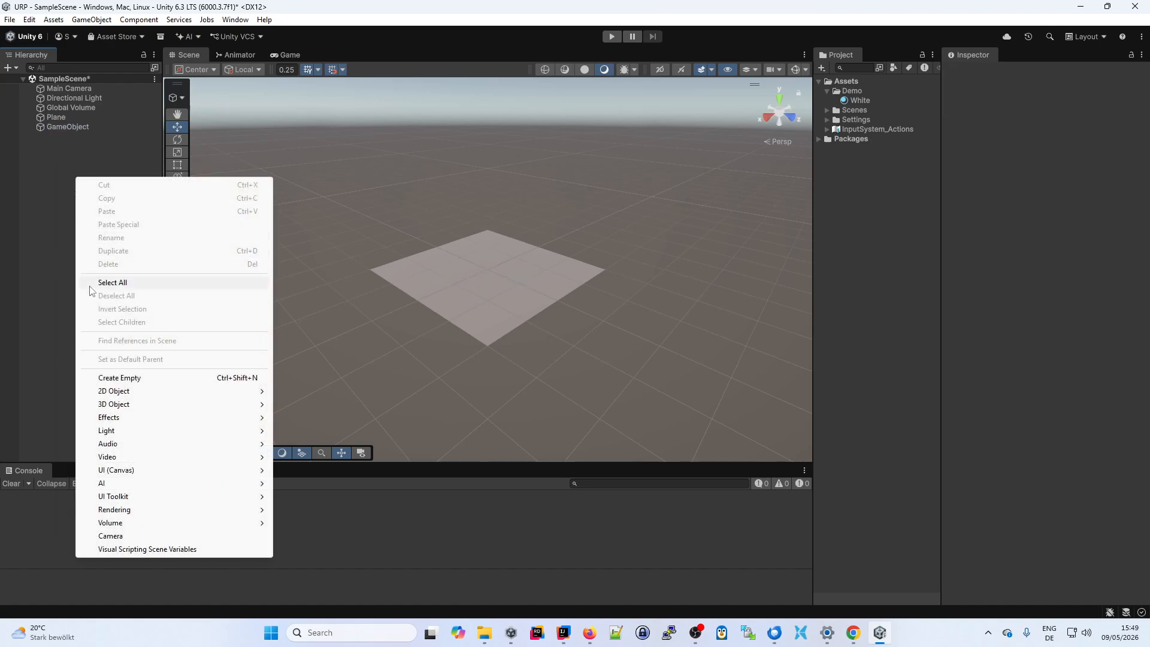
mouse_move(180, 405)
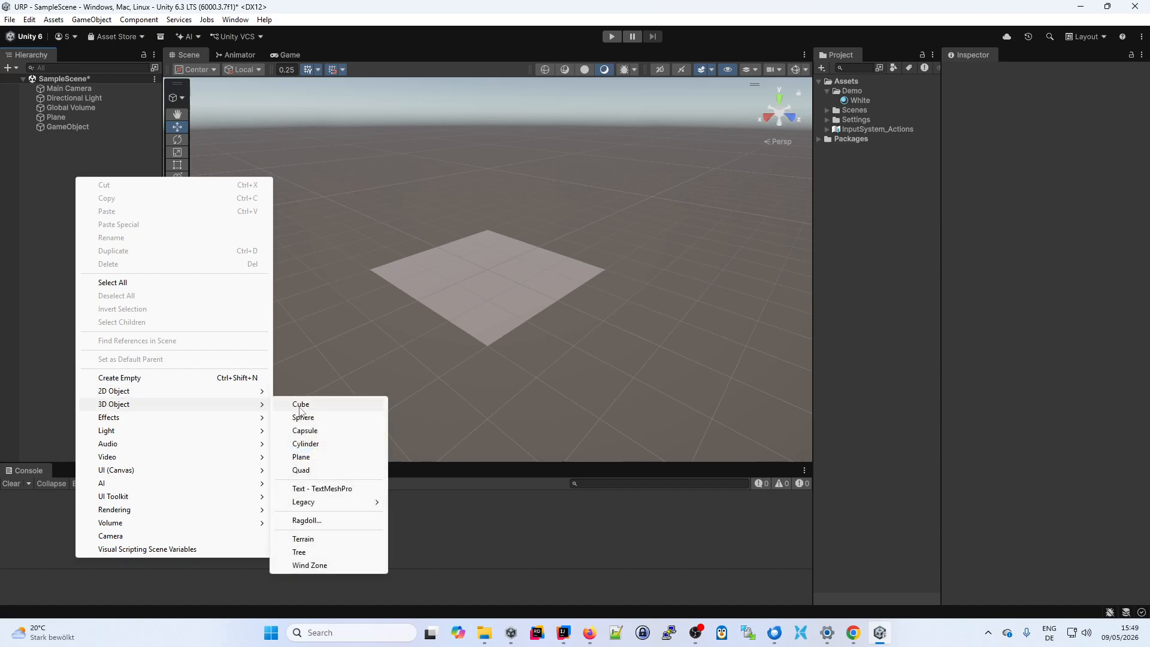
left_click(300, 404)
left_click(68, 170)
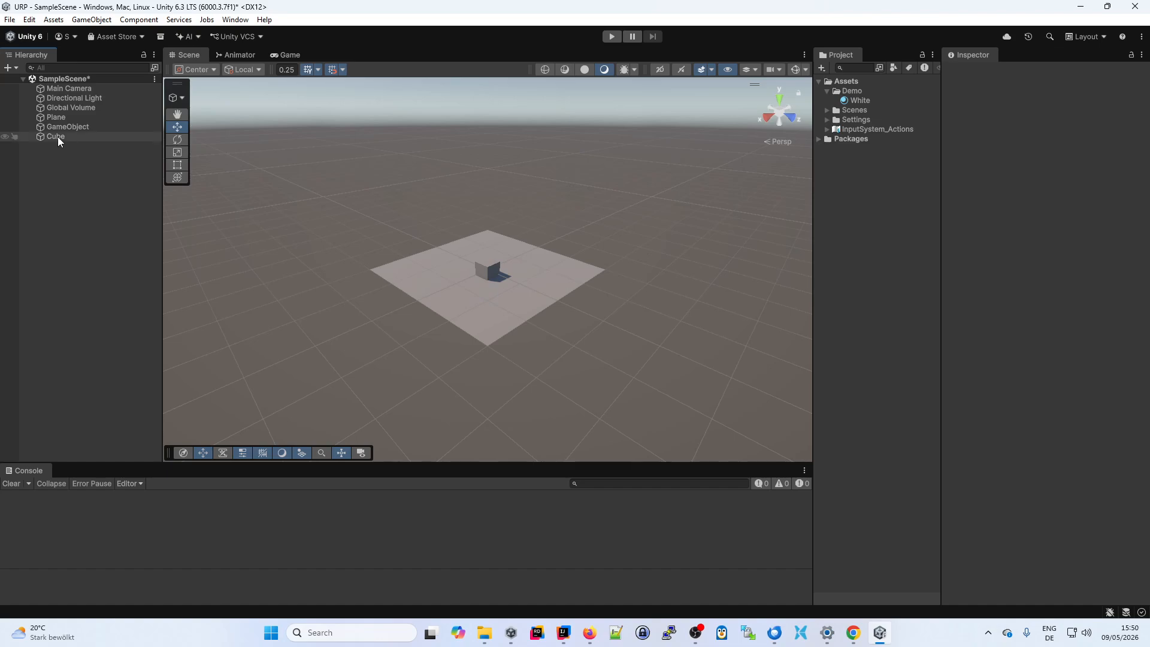
- Set the Cube's position to X 0, Y 0, Z 0 and apply the White material to it
left_click(59, 138)
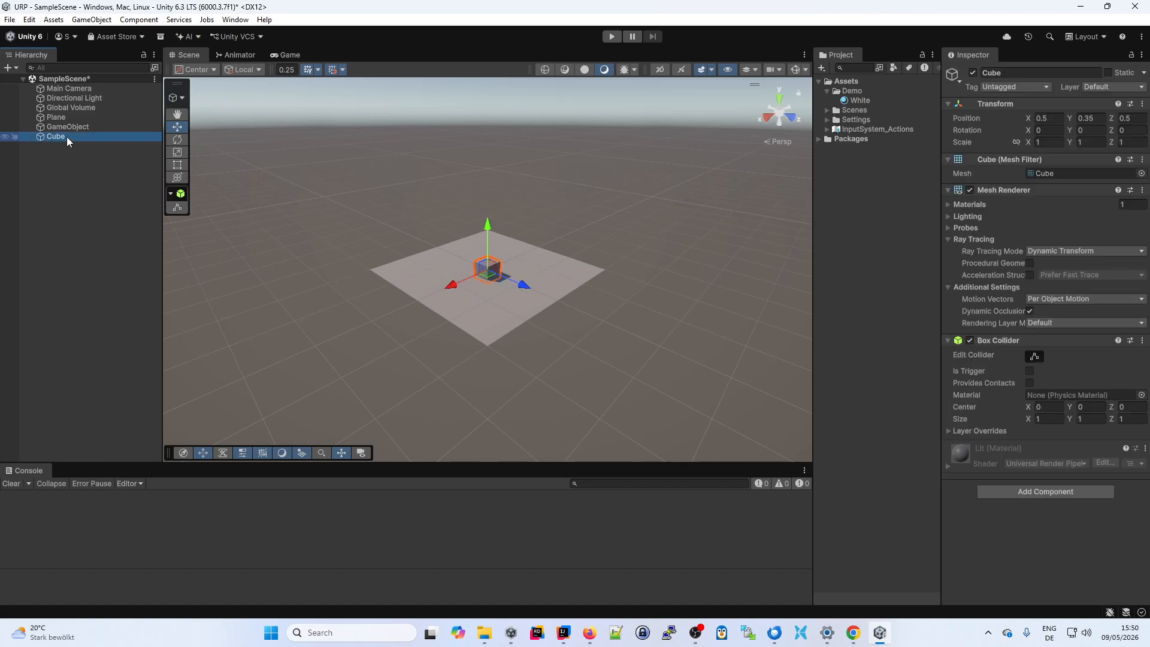
left_click(60, 118)
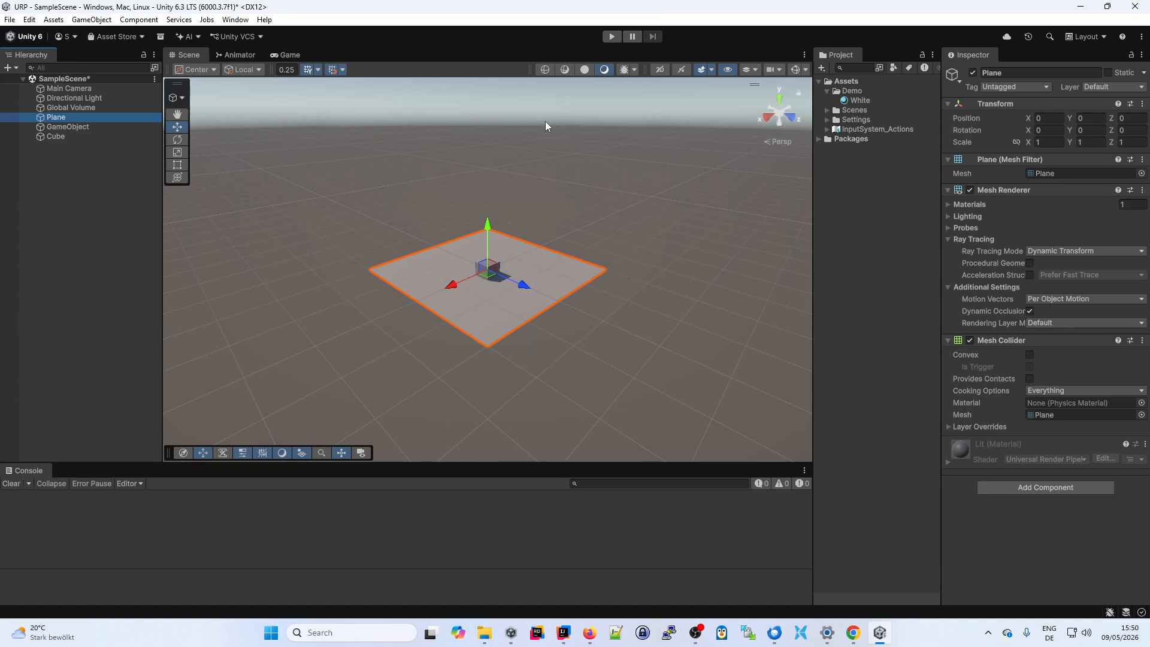
left_click(85, 127)
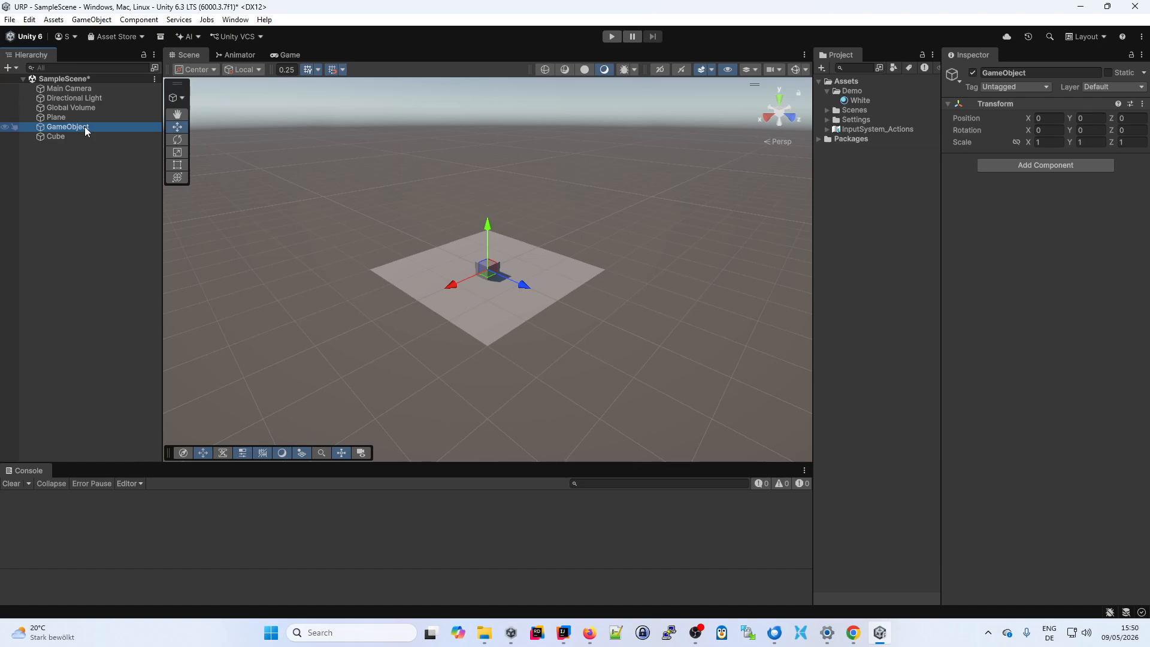
left_click(56, 138)
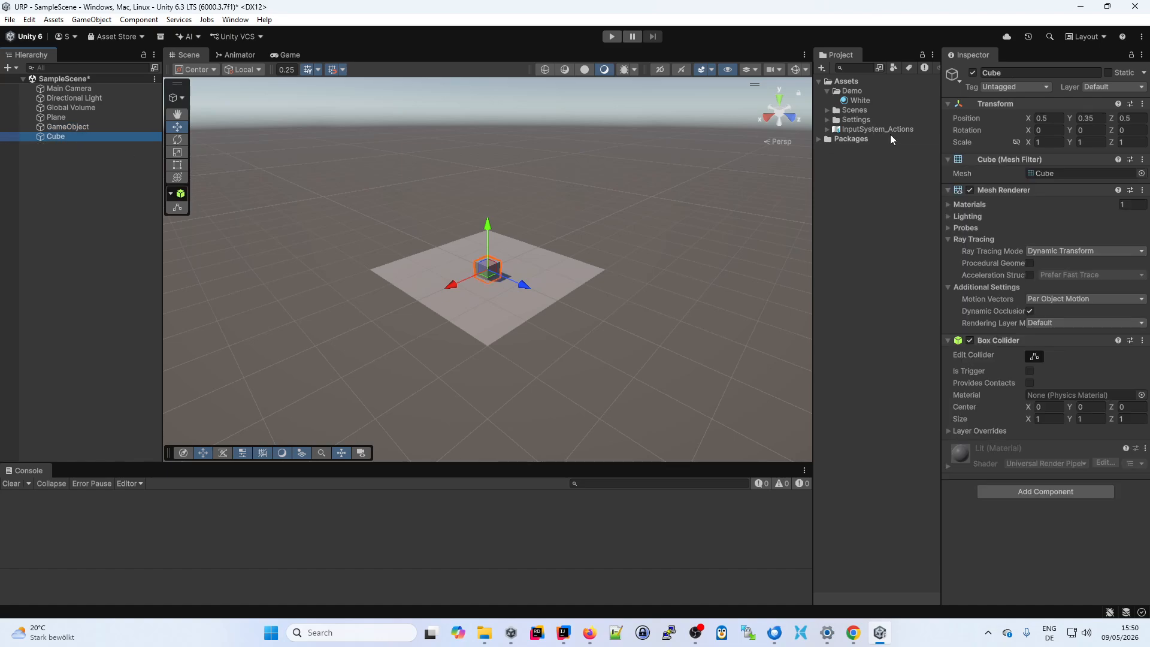
left_click(1047, 118)
type("0")
key("Tab")
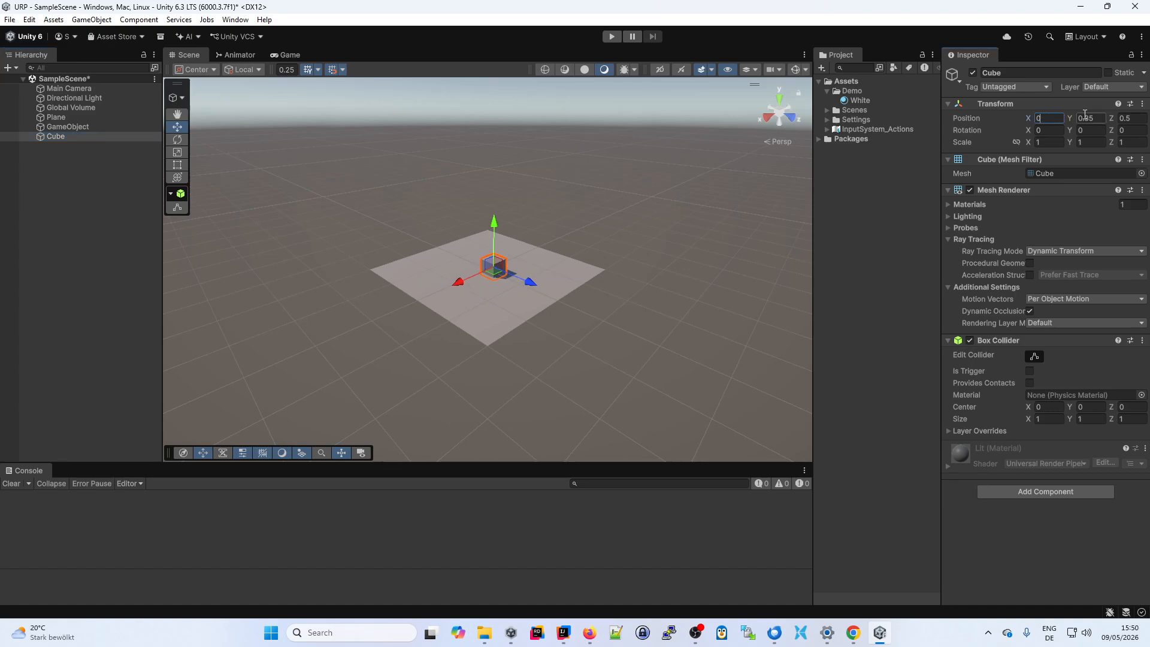
type("0")
key("Tab")
type("0")
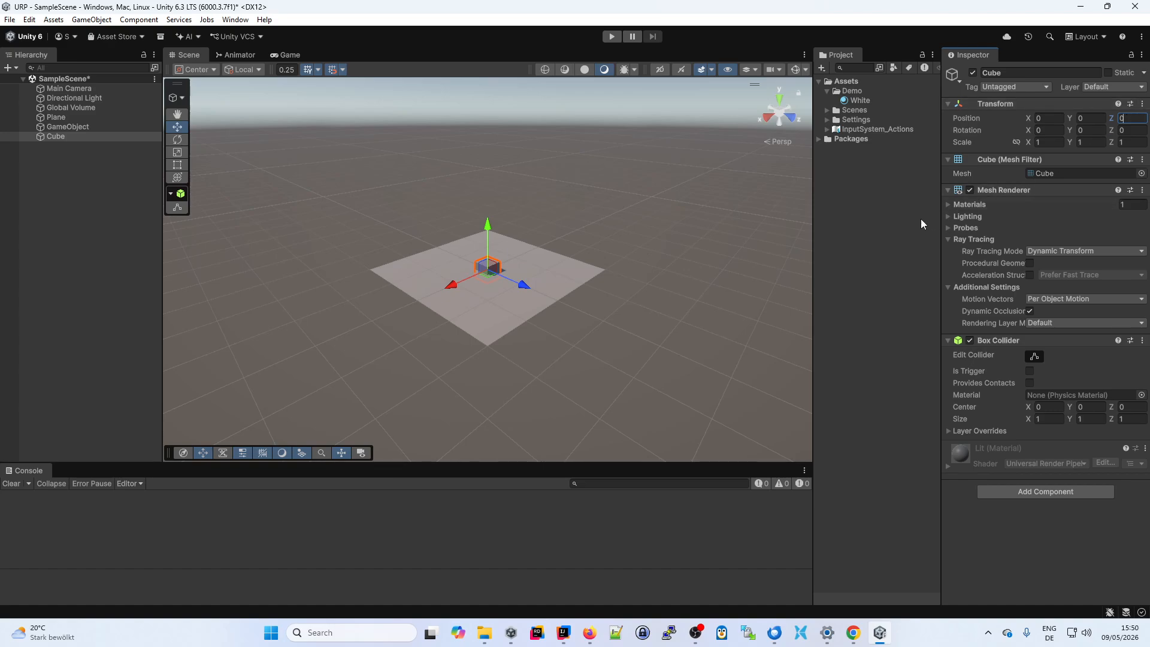
left_click(863, 207)
left_click_drag(860, 101, 56, 136)
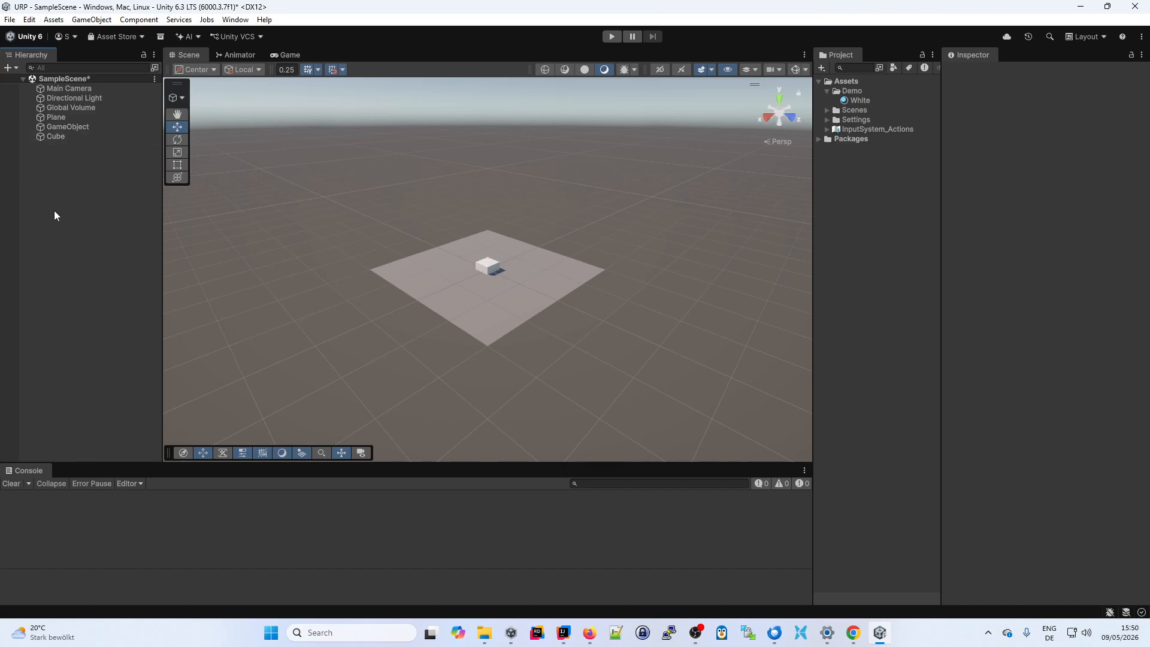
- Duplicate the Cube and make the copy a child of the empty GameObject, expanding the parent to show it
left_click(56, 136)
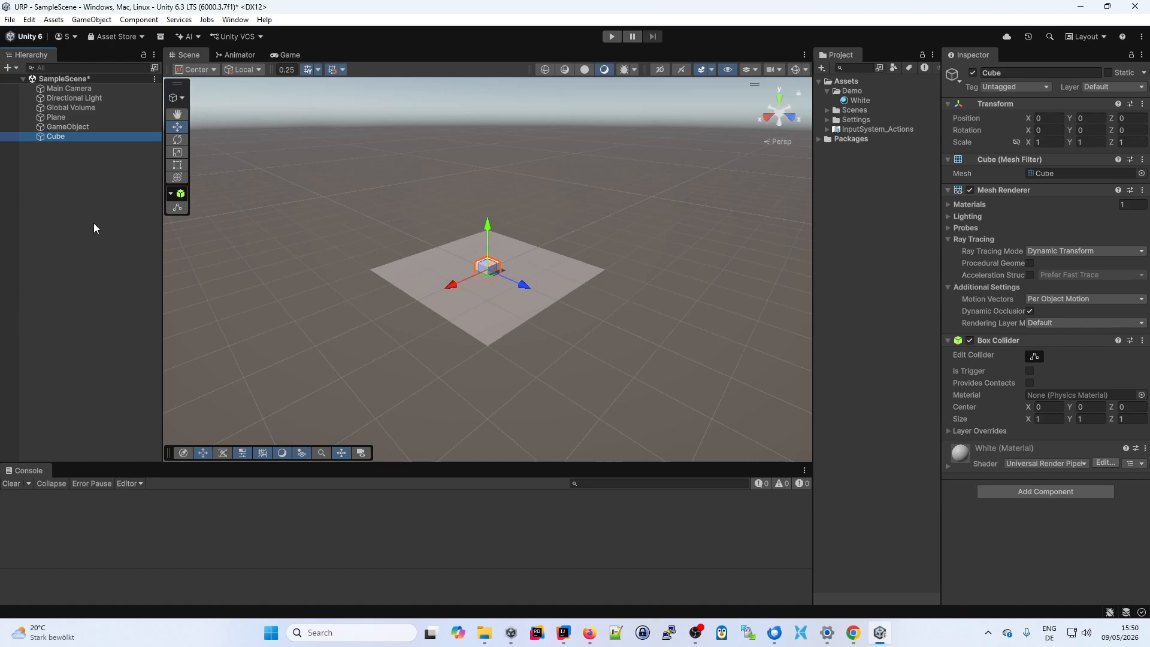
key("ctrl+d")
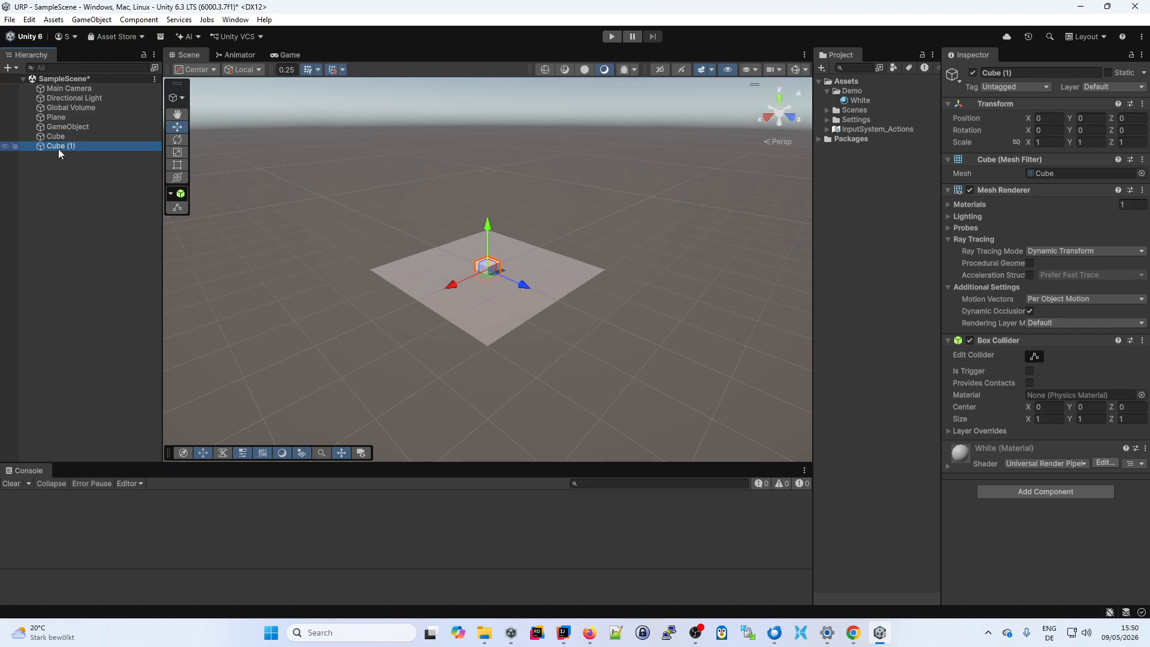
left_click_drag(59, 148, 69, 127)
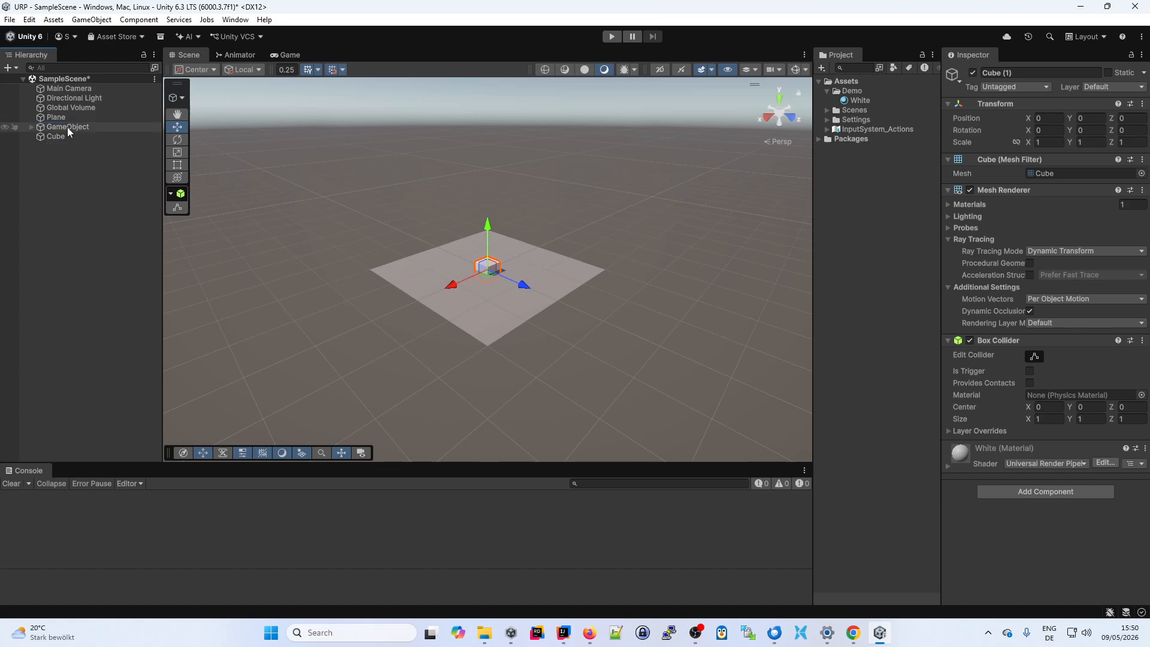
left_click(31, 127)
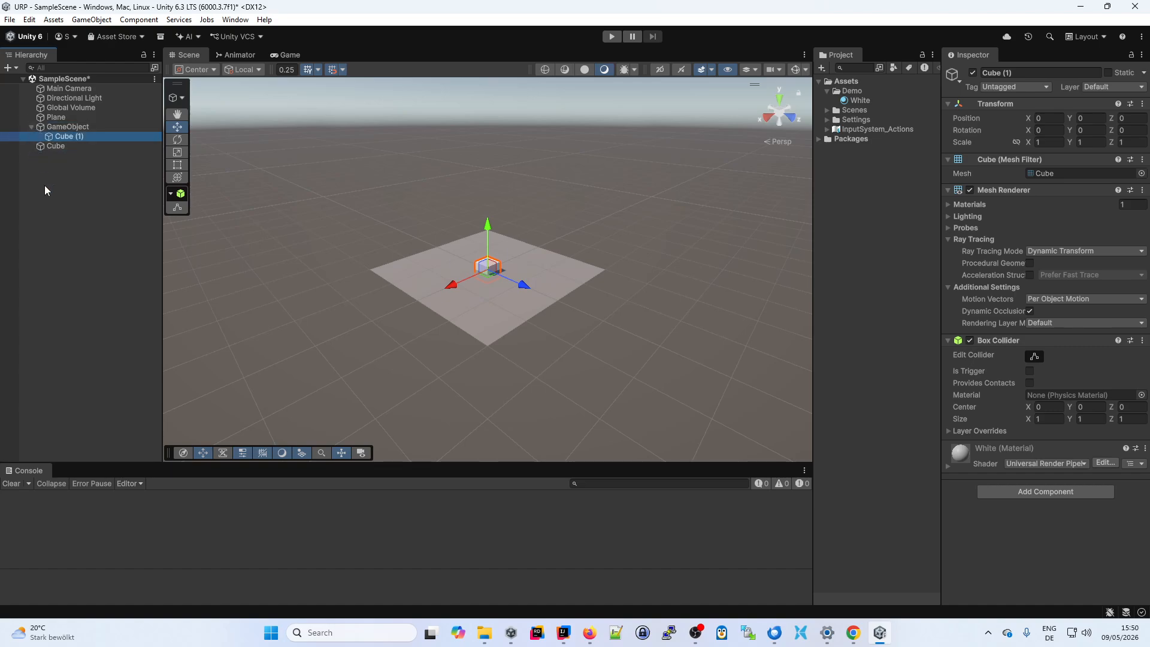
- Rename the root-level Cube as NormalCube
left_click(59, 146)
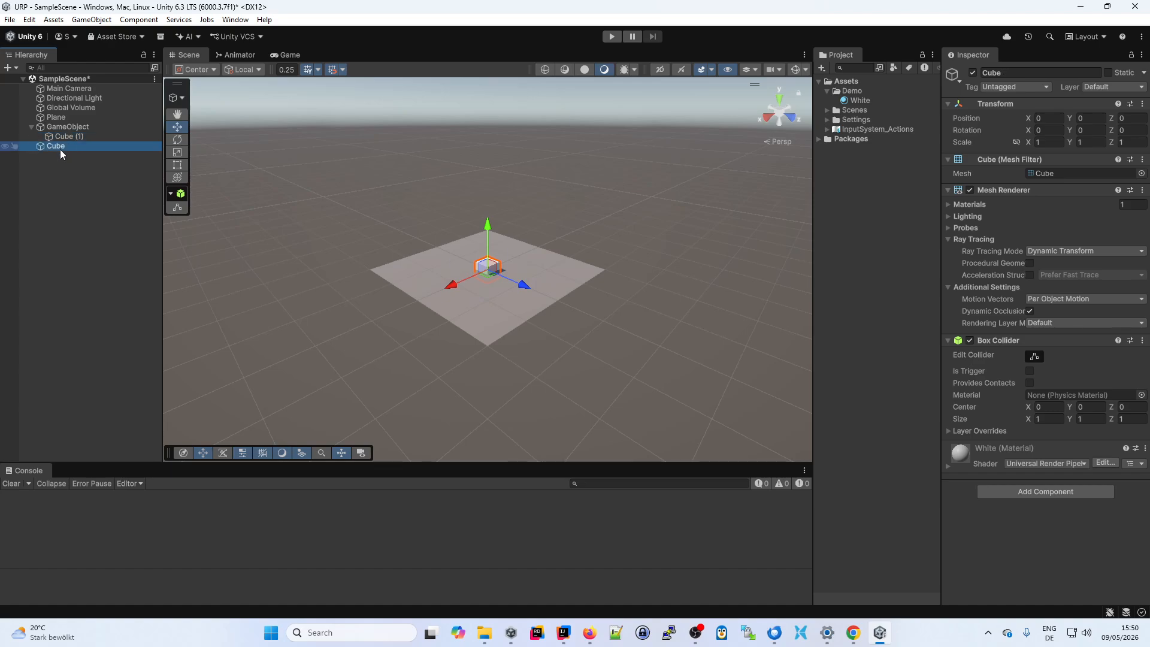
left_click(60, 149)
key("Home")
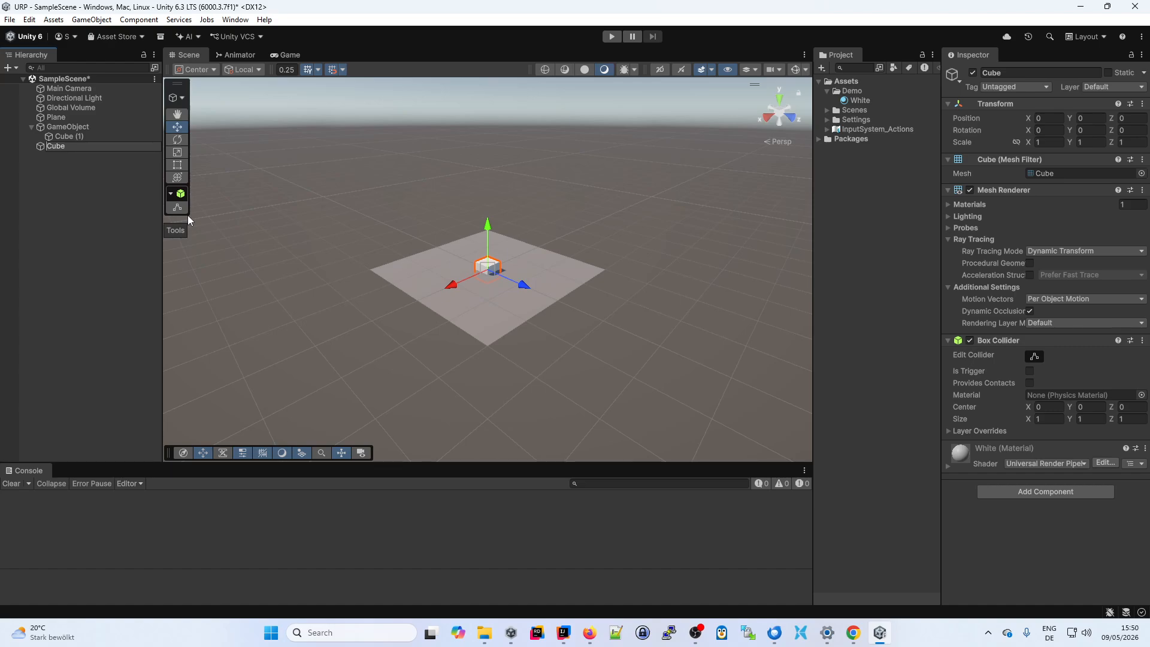
type("Normal")
key("Return")
- Rename the empty parent GameObject as BetterCube
key("Up")
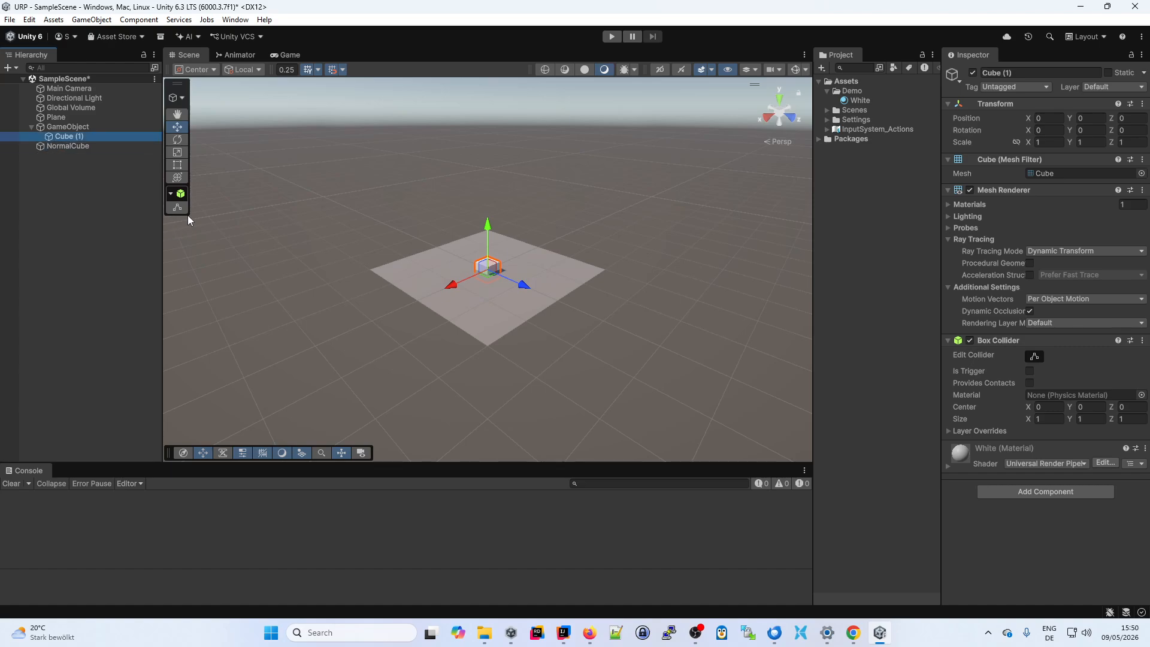
key("Up")
type("Better")
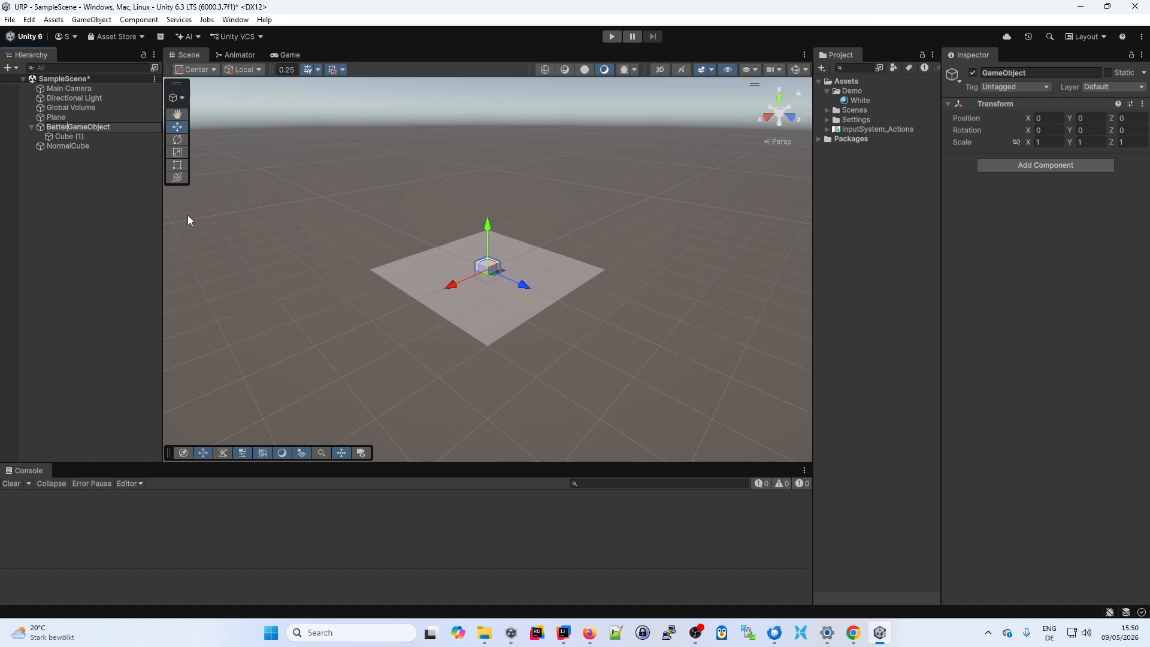
key("shift+End")
type("Cube")
key("Return")
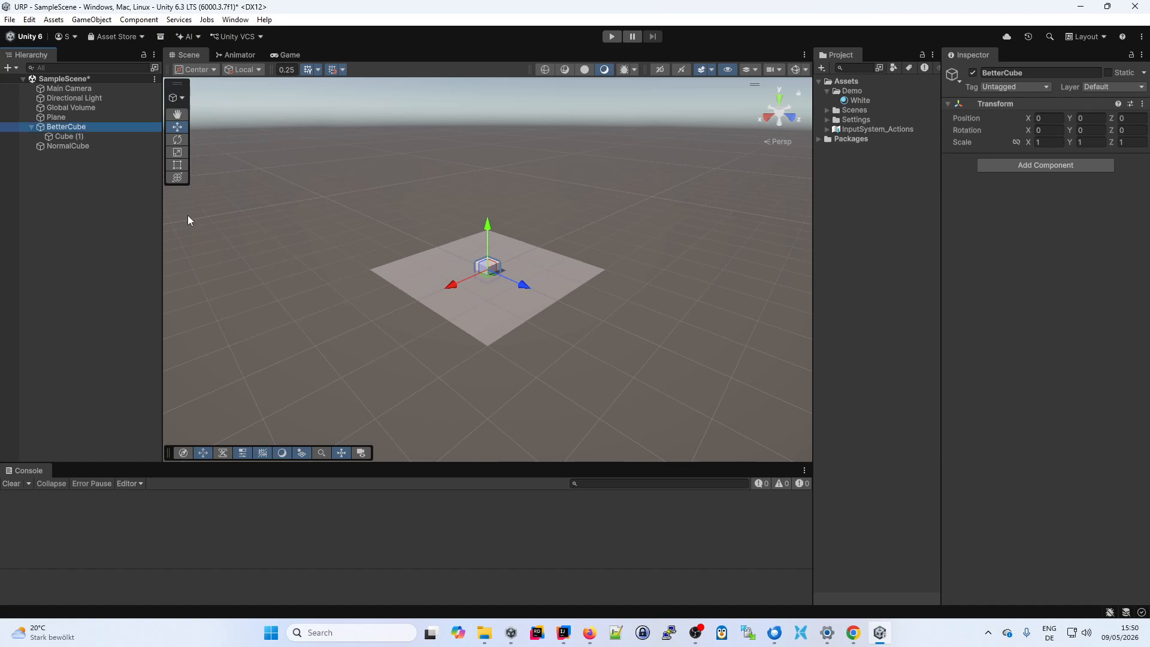
- Rename the cube nested under BetterCube as Visual and clear the selection
key("Down")
key("F2")
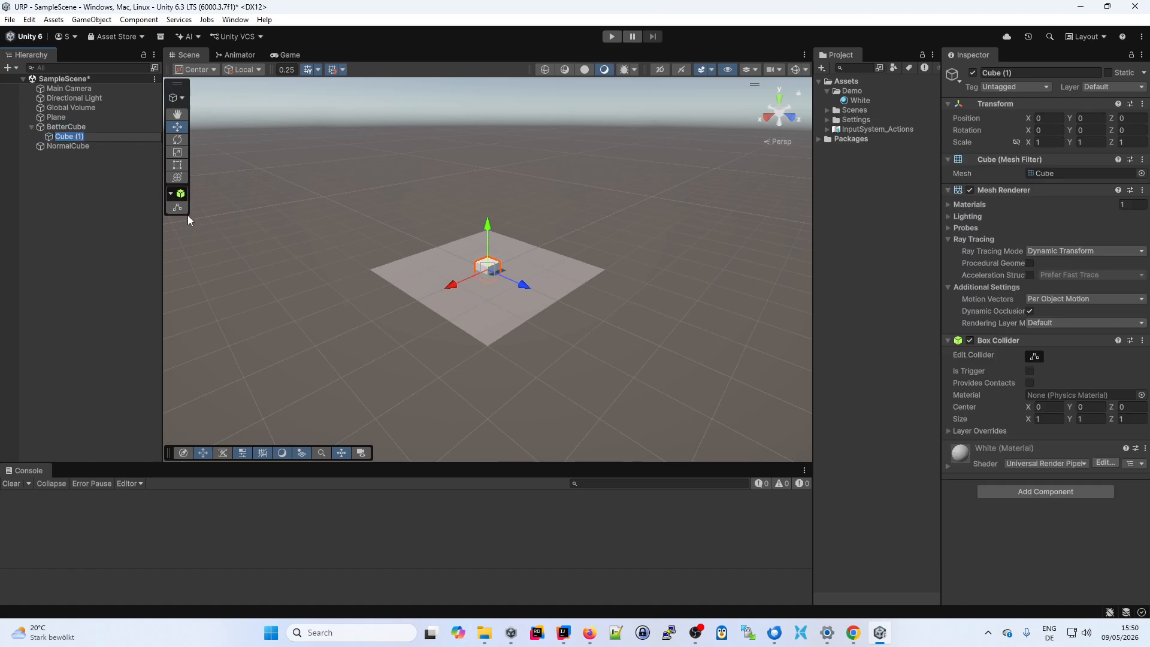
type("Visual")
key("Return")
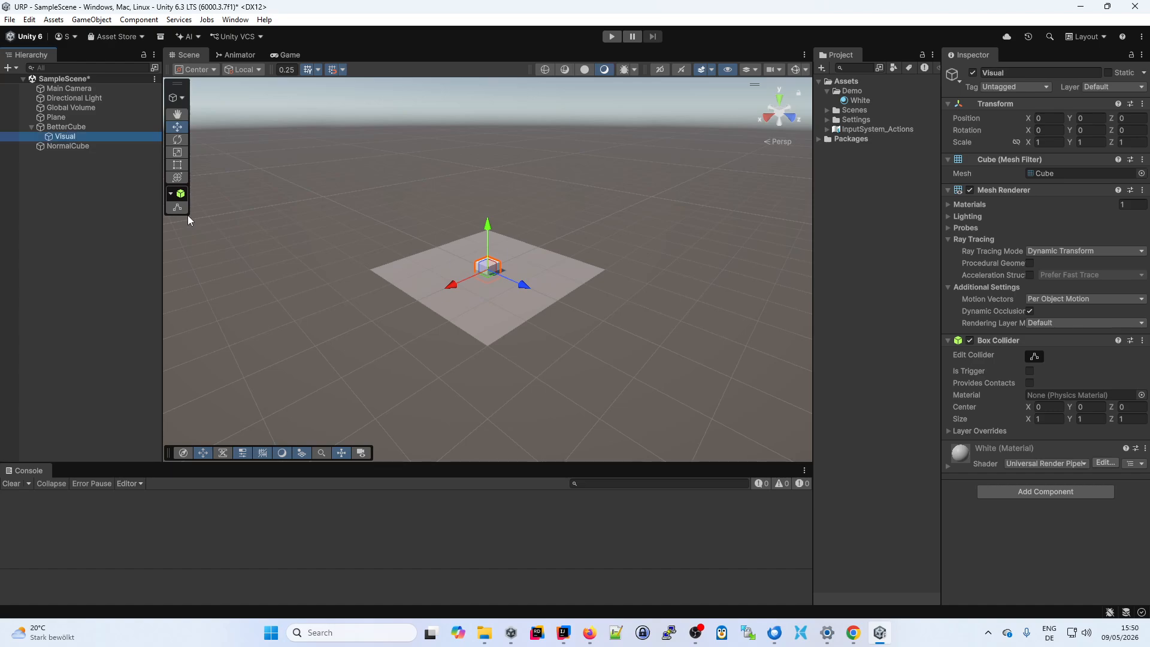
left_click(67, 209)
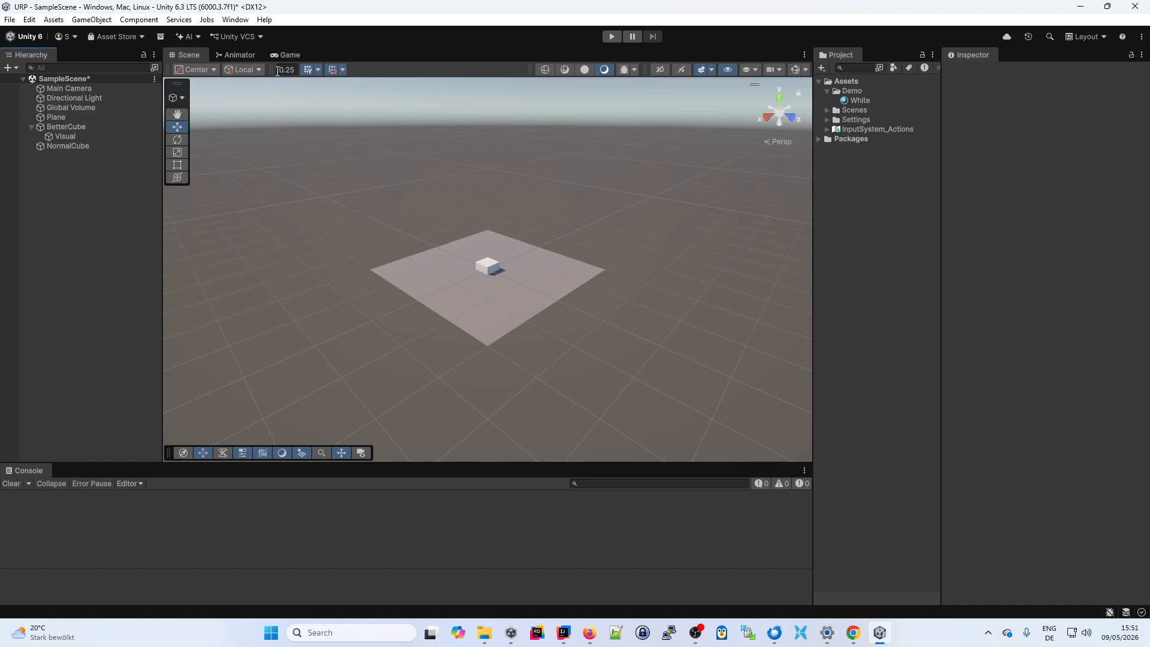
- Move NormalCube up onto the plane and beside the other cube, to position X 1.25, Y 0.5, Z -1.75
right_click_drag(345, 288, 389, 304)
key("w")
left_click(71, 127)
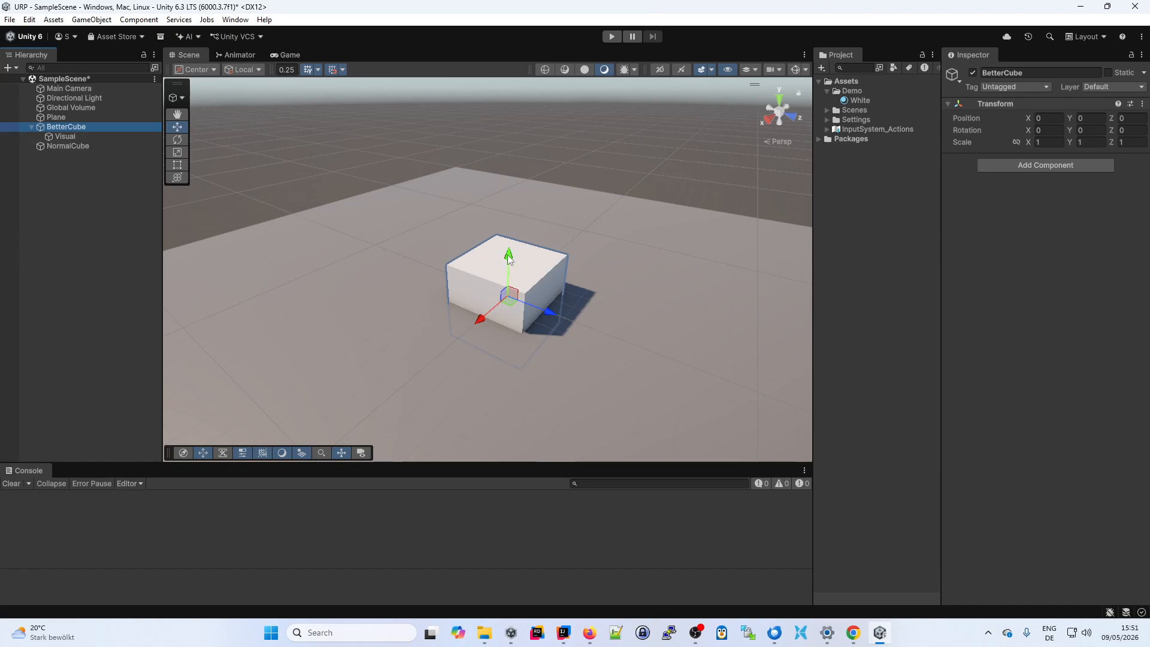
left_click(86, 148)
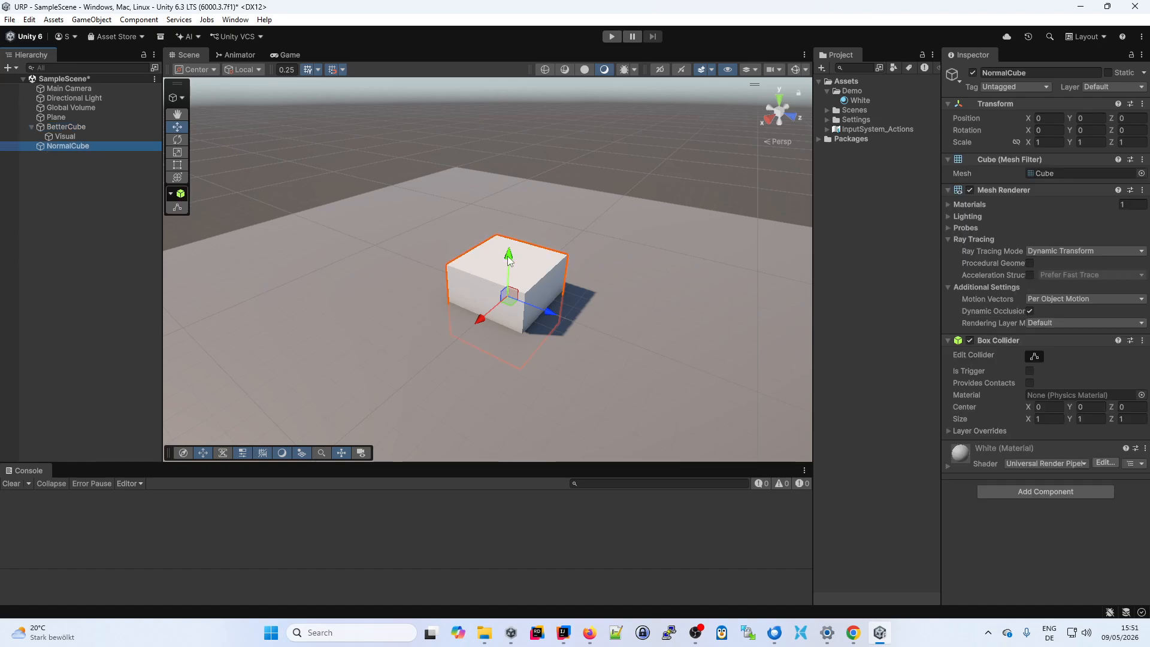
left_click_drag(508, 259, 518, 210)
left_click_drag(518, 270, 311, 267)
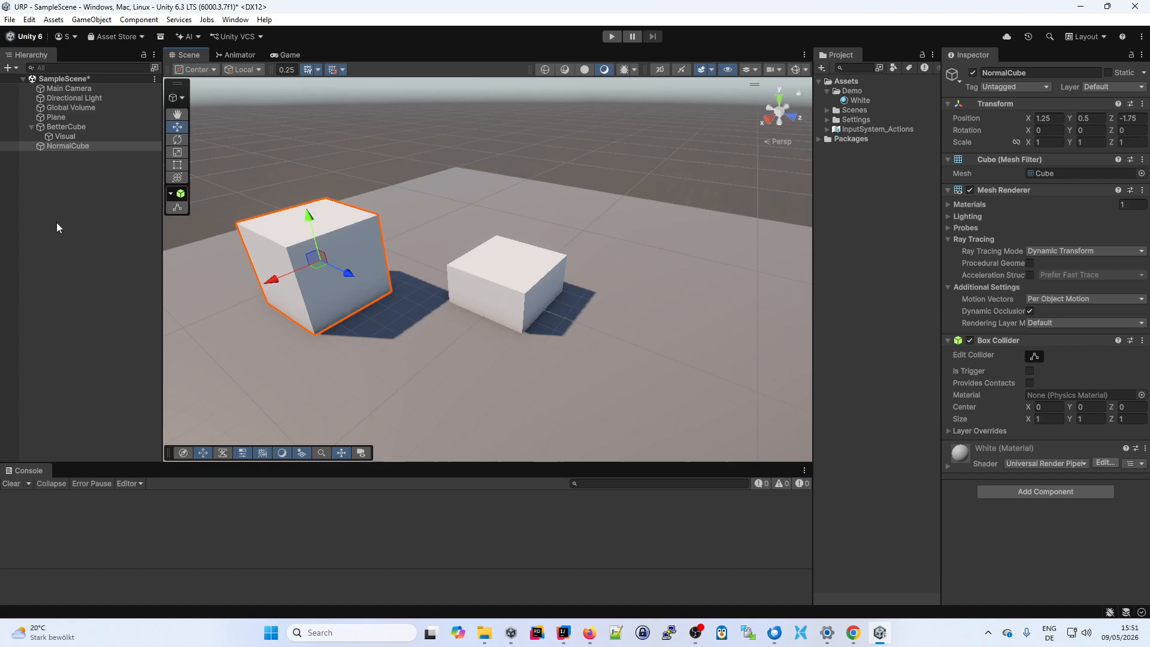
- Raise only the Visual child of BetterCube to Y 0.5 so that it rests on the plane
left_click(67, 146)
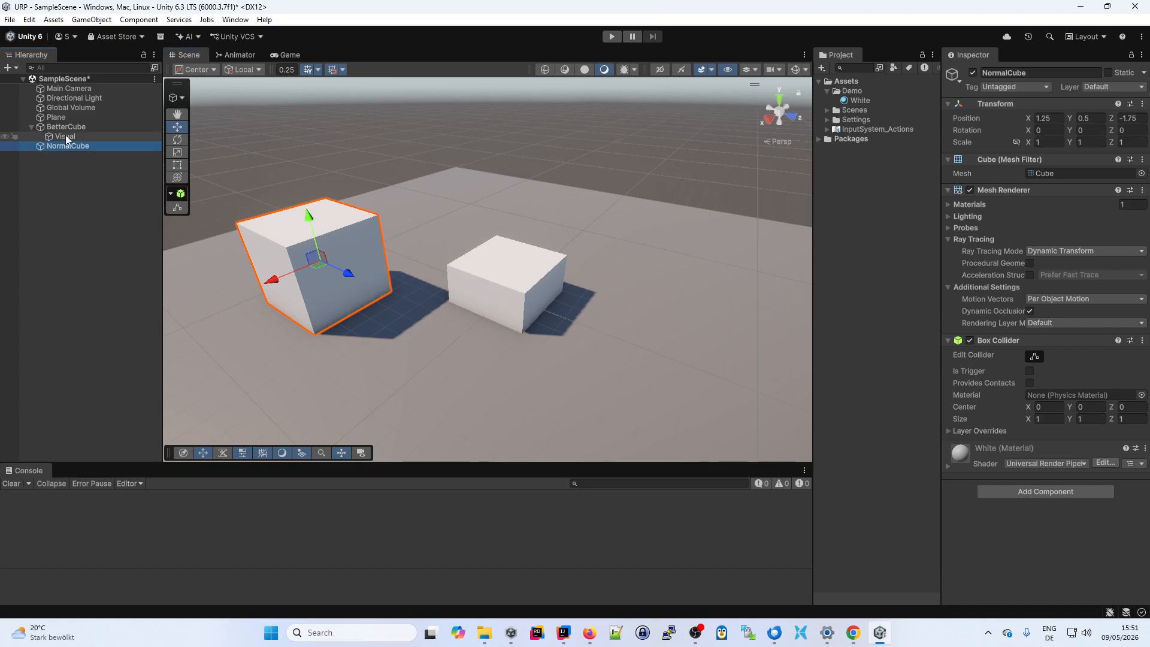
left_click(65, 137)
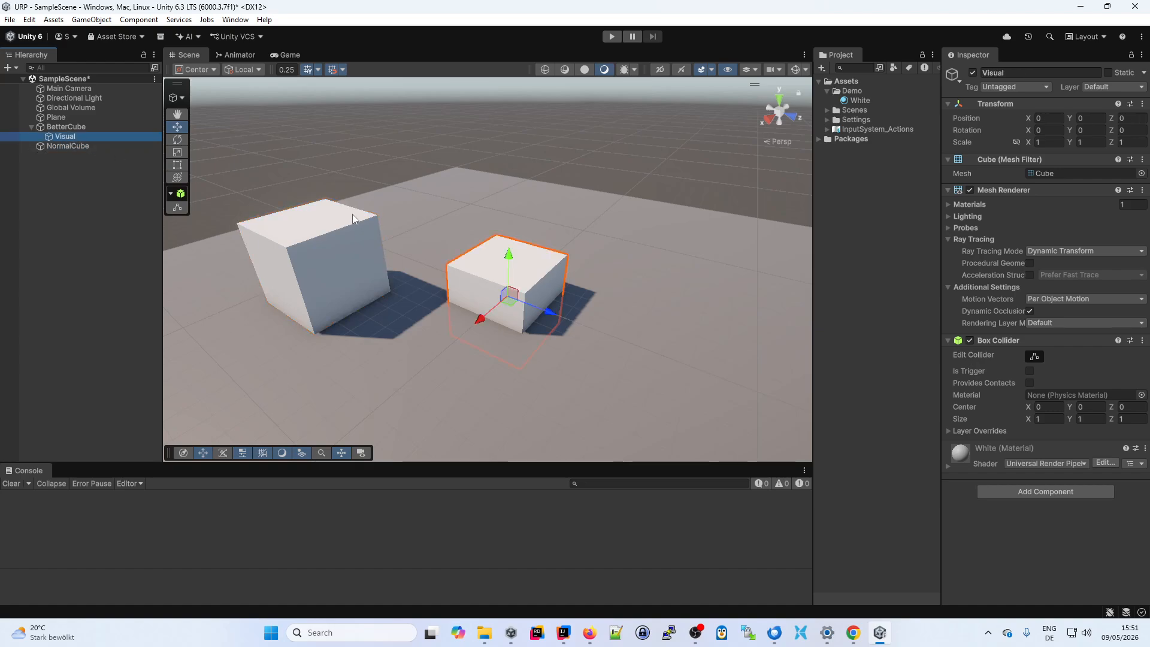
left_click_drag(509, 262, 512, 227)
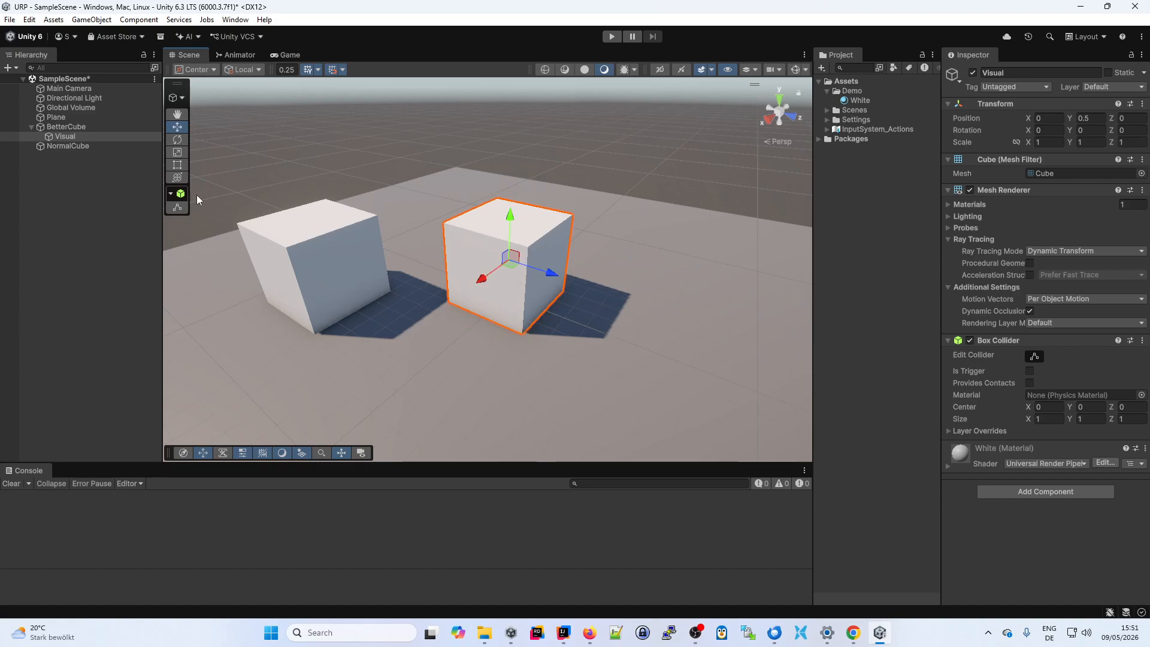
left_click(67, 138)
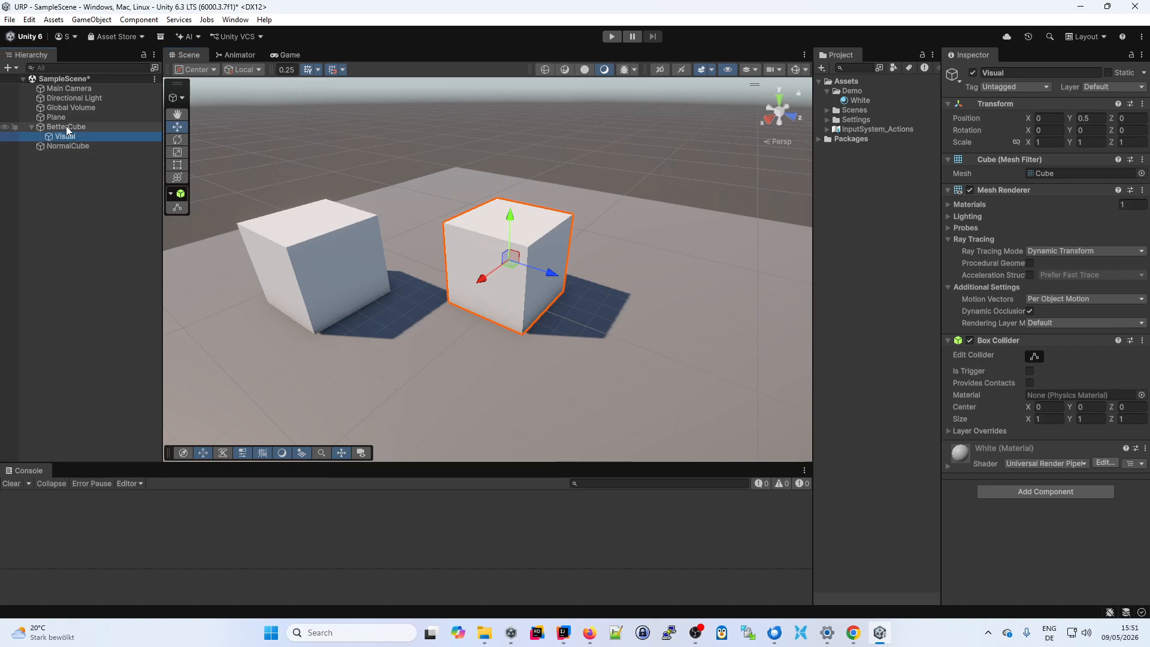
- Compare the Transform positions of the BetterCube parent and NormalCube
left_click(66, 126)
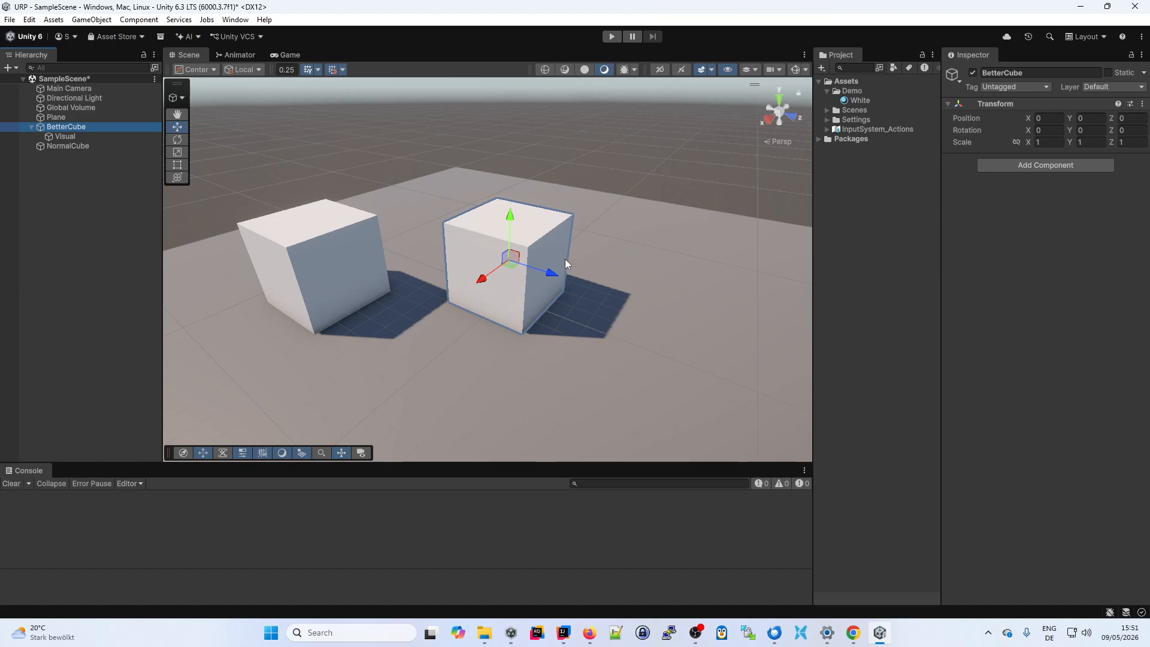
mouse_move(510, 216)
left_mouse_down()
mouse_move(511, 200)
mouse_move(510, 215)
left_mouse_up()
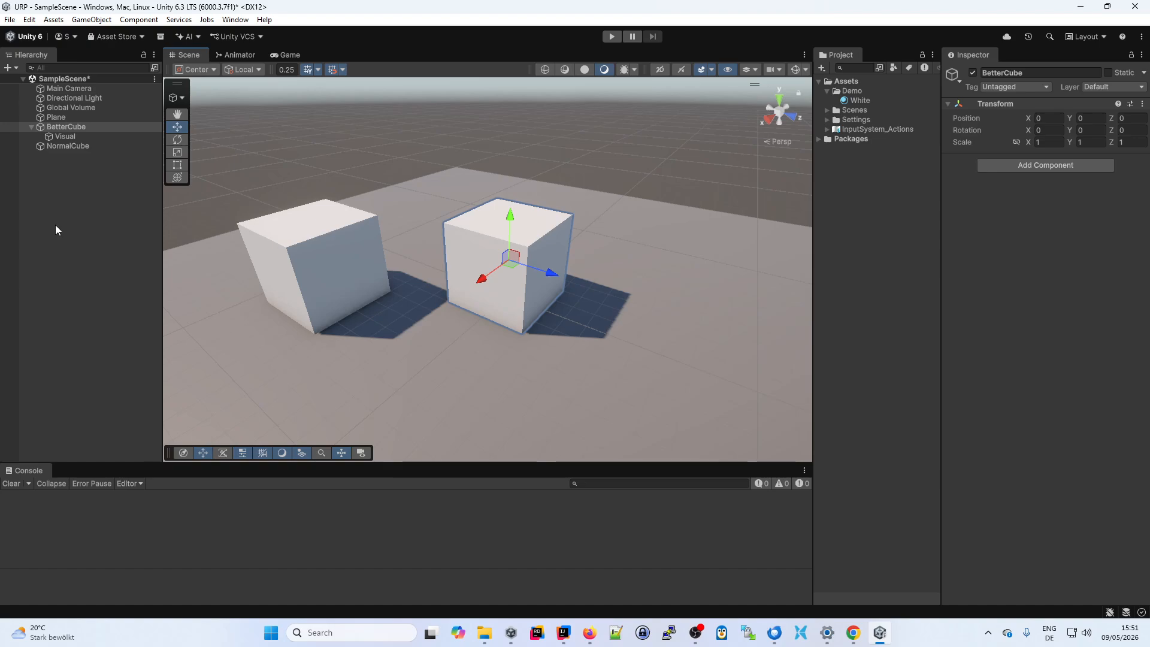
left_click(63, 147)
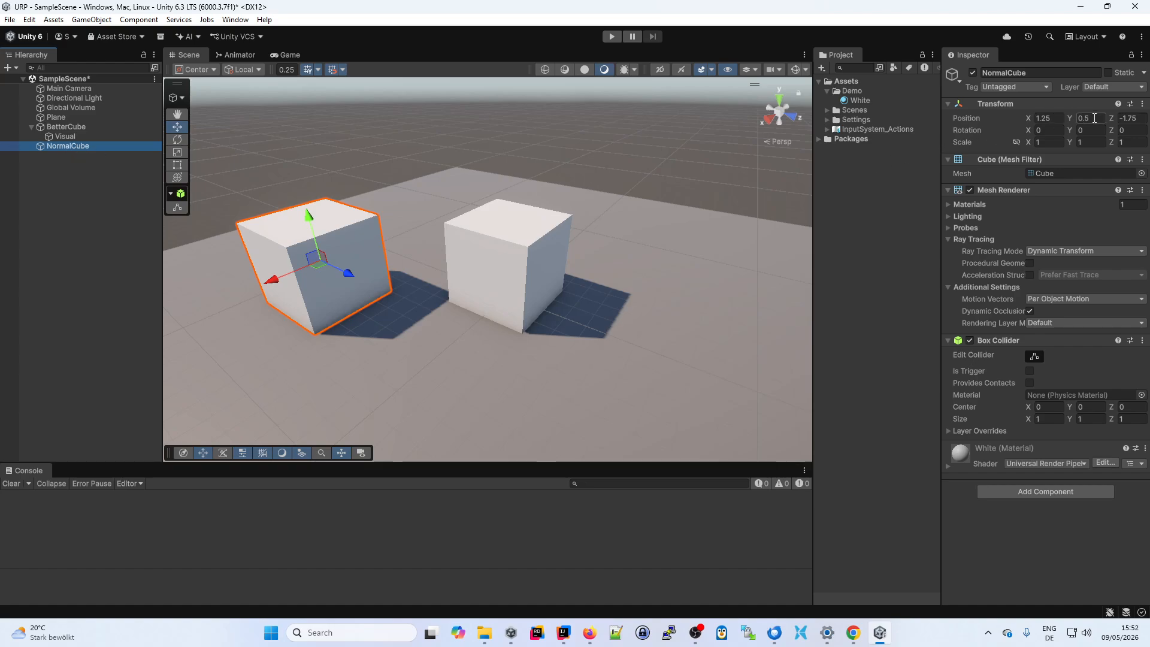
left_click(63, 128)
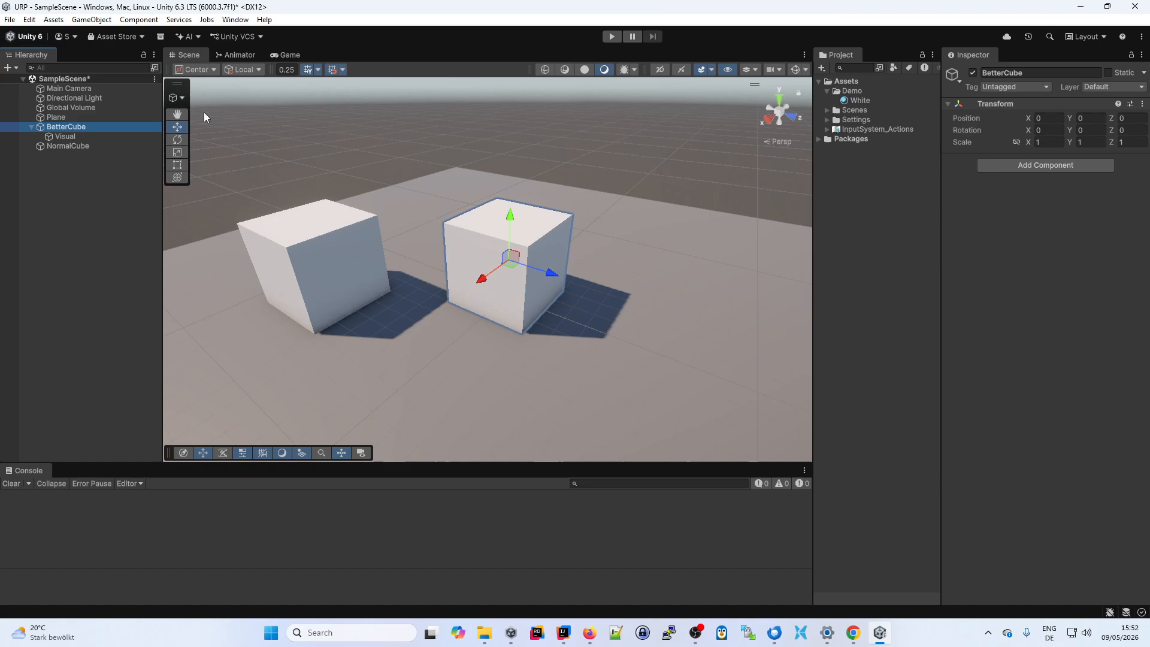
- Set the tool handle position to Pivot and compare where the pivots of BetterCube and NormalCube sit
left_click(202, 70)
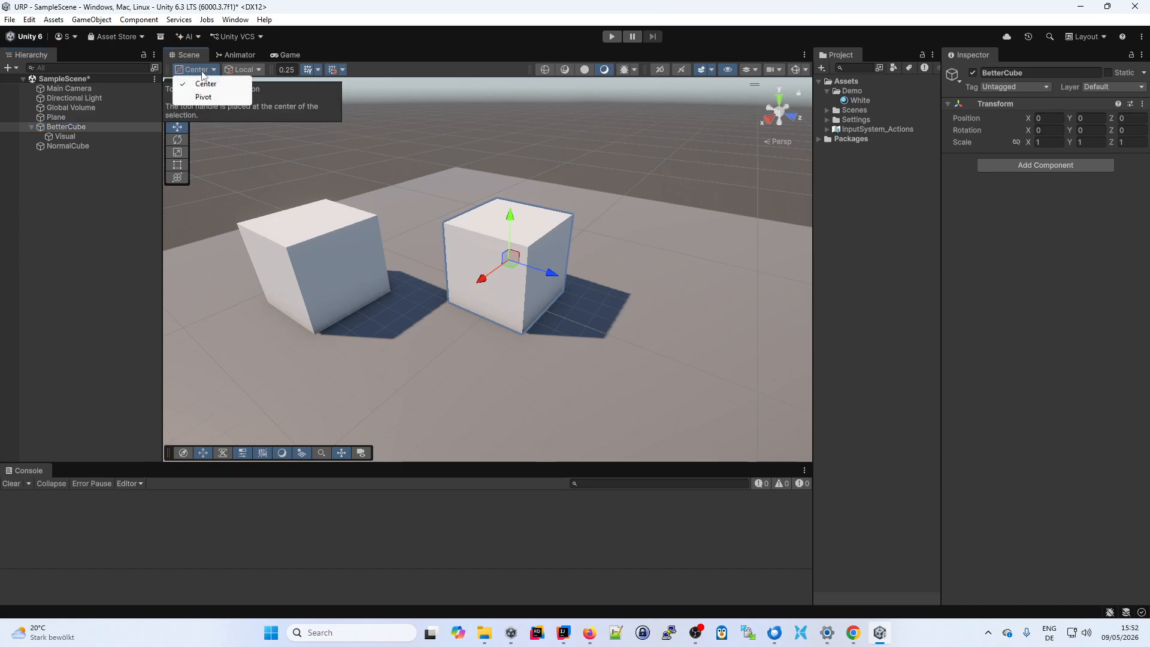
left_click(203, 97)
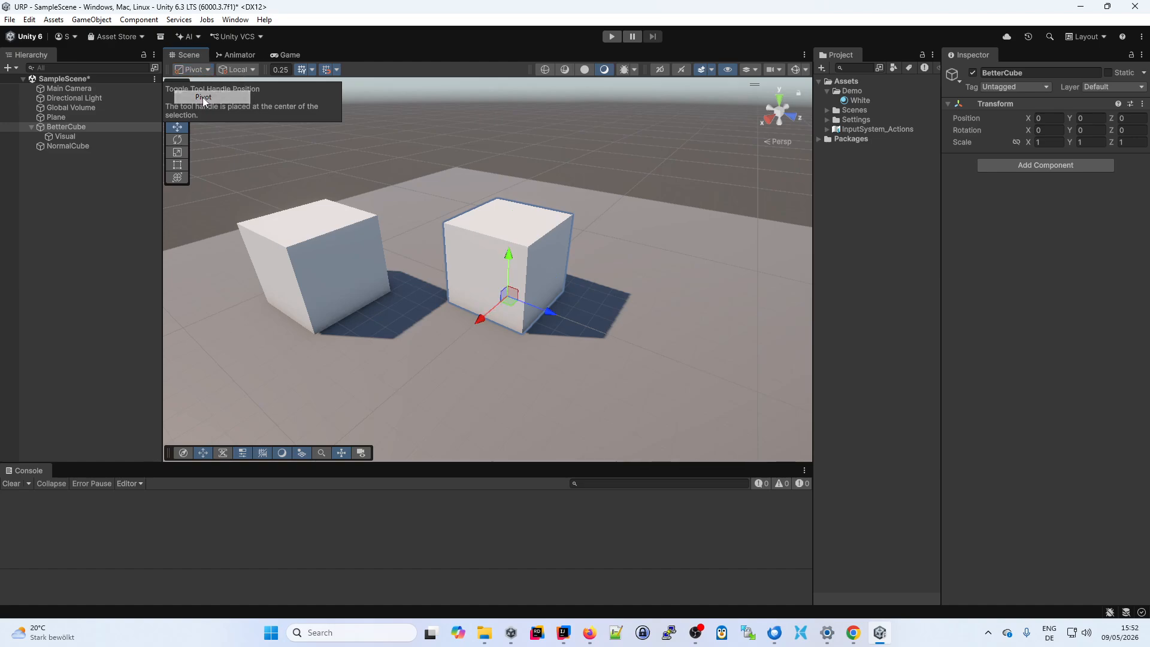
left_click(73, 129)
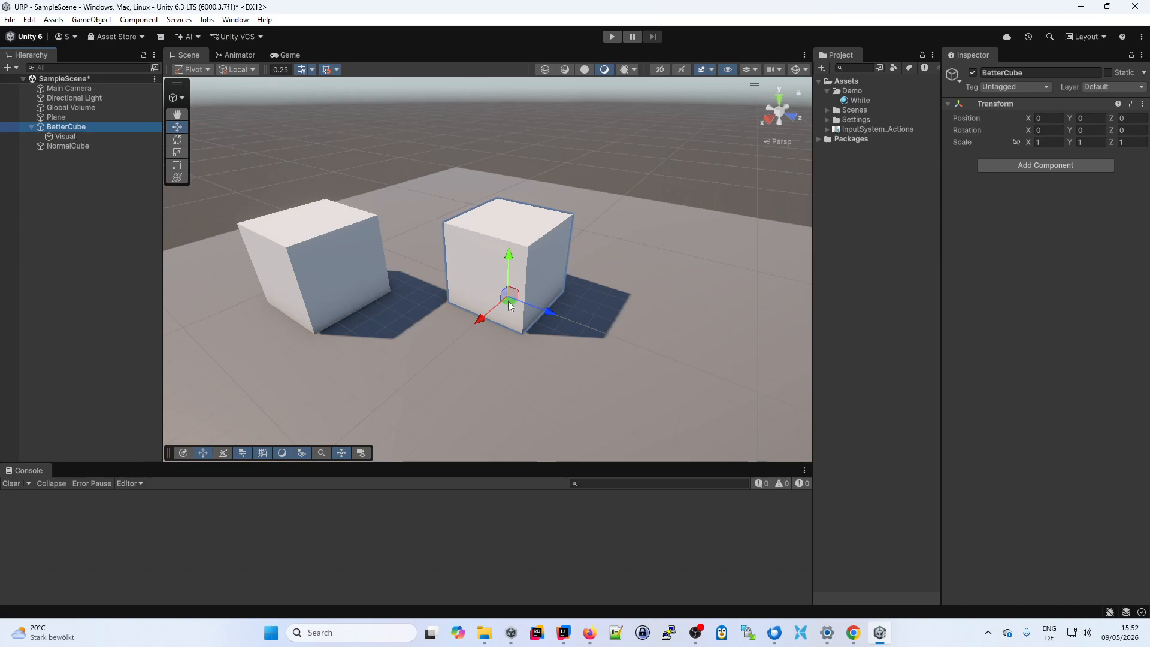
right_click_drag(507, 380, 570, 342)
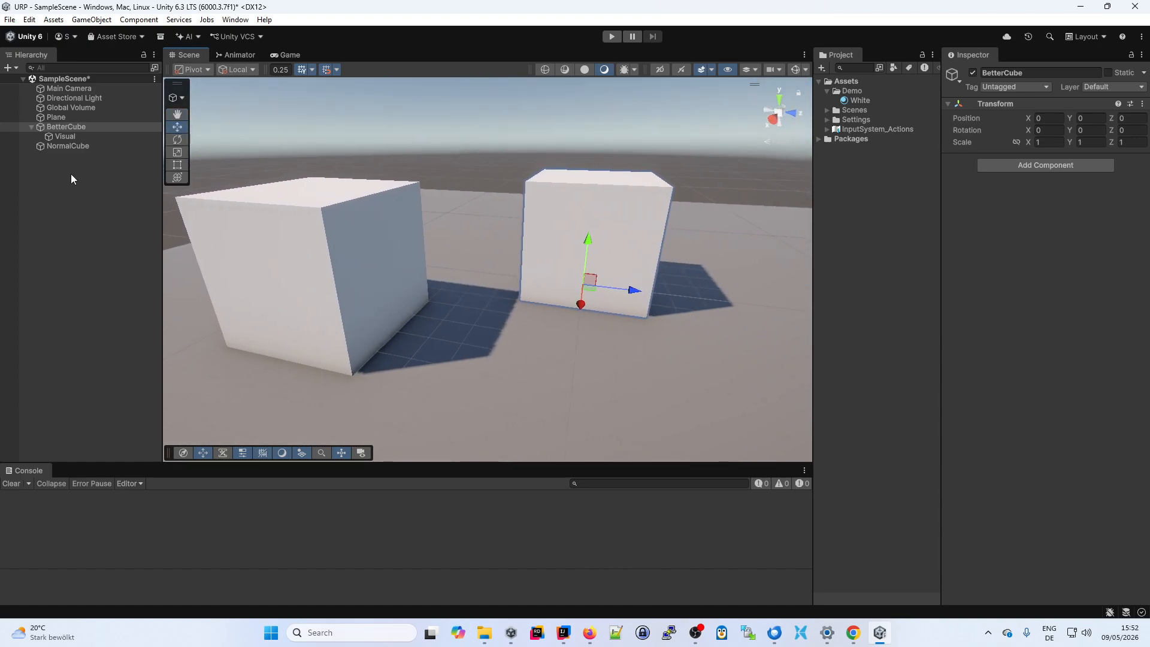
left_click(61, 147)
right_click_drag(505, 372, 451, 408)
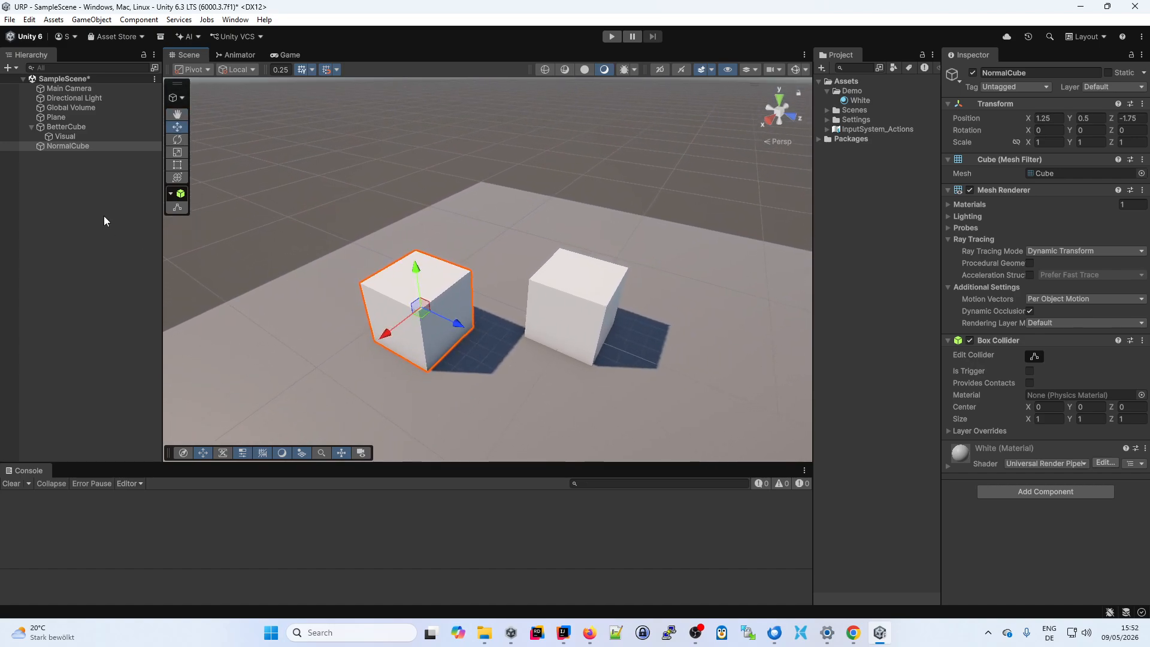
- Scale the BetterCube parent uniformly to 1.3 with linked proportions and move it across the plane to X -1.75, Z 2
left_click(67, 127)
right_click_drag(296, 339, 328, 300)
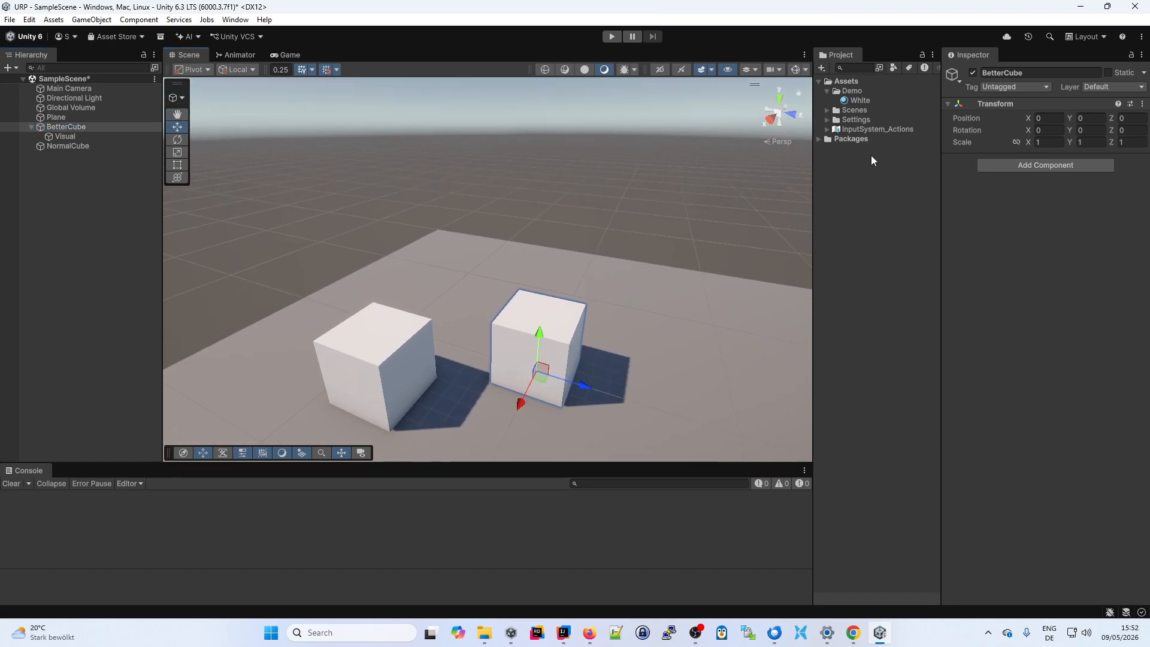
left_click(1017, 143)
mouse_move(1027, 141)
left_mouse_down()
mouse_move(1076, 144)
mouse_move(1041, 147)
left_mouse_up()
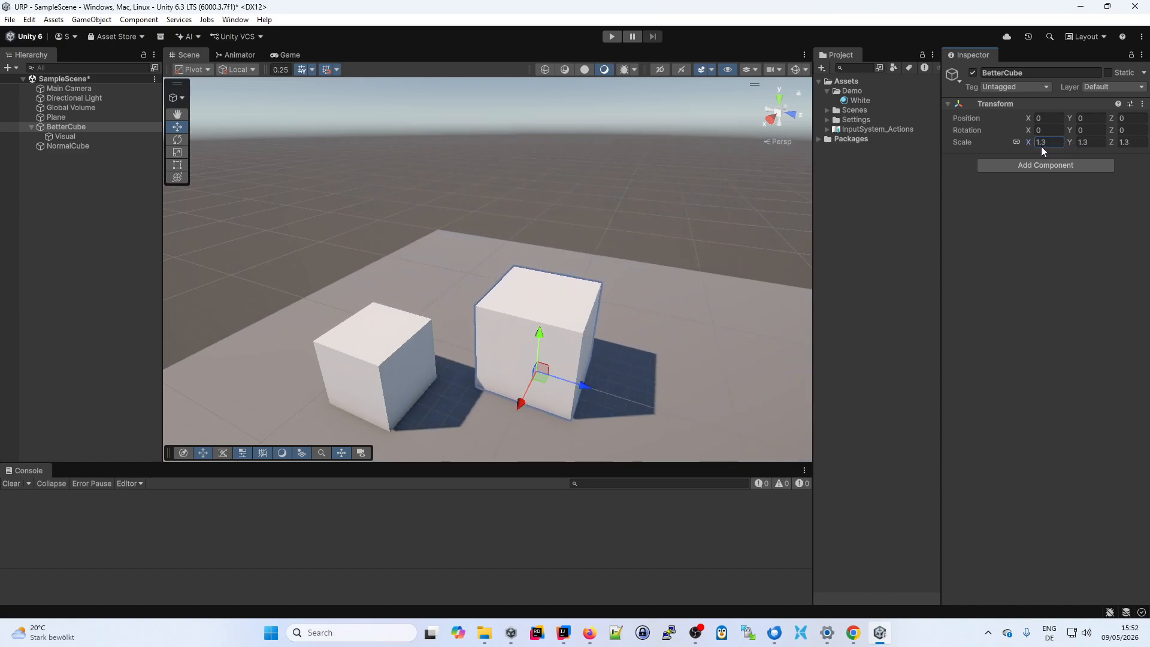
left_click_drag(543, 382, 680, 340)
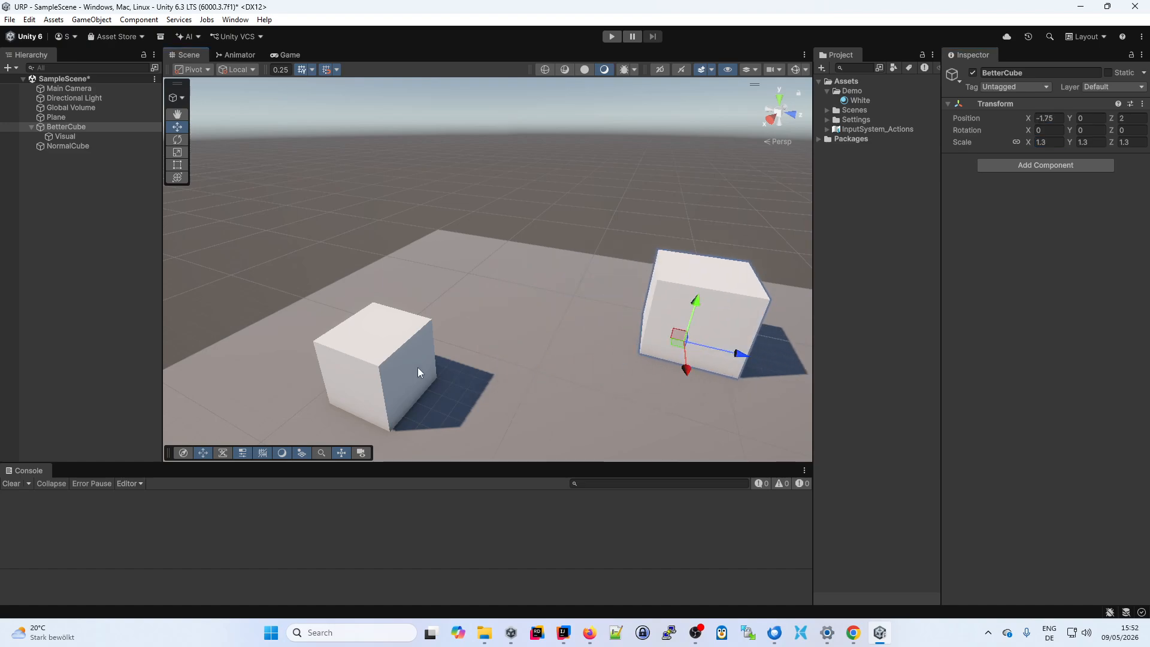
- Scale NormalCube uniformly to 0.52 and view how it sits relative to the plane
left_click(67, 147)
mouse_move(284, 288)
right_mouse_down()
mouse_move(308, 282)
mouse_move(282, 277)
right_mouse_up()
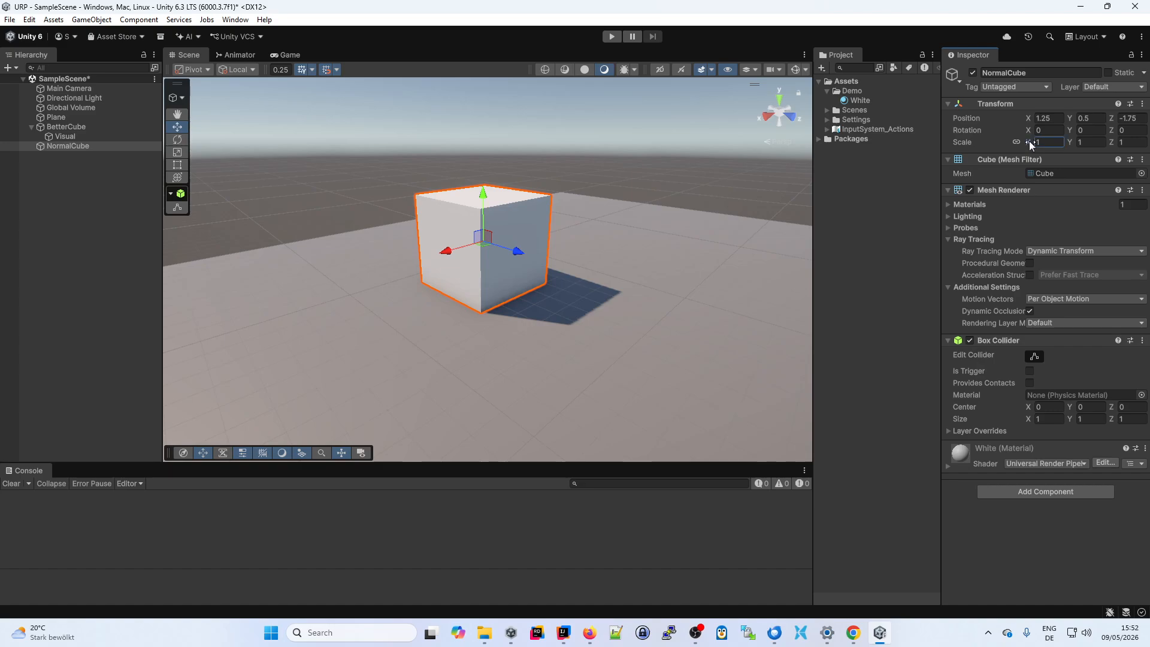
mouse_move(1029, 142)
left_mouse_down()
mouse_move(1077, 143)
mouse_move(1016, 143)
mouse_move(1062, 146)
mouse_move(1029, 150)
left_mouse_up()
right_click_drag(614, 182, 509, 168)
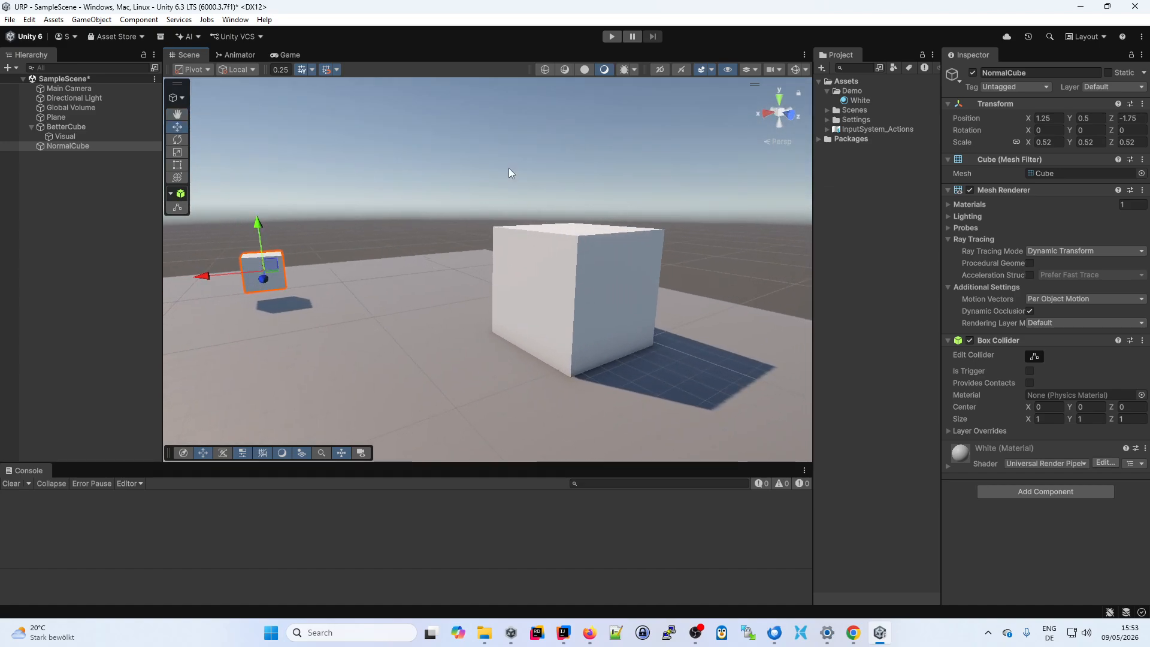
- Rescale the BetterCube parent uniformly, trying 1.25 and settling on 0.54, to check how it sits on the plane
left_click(58, 129)
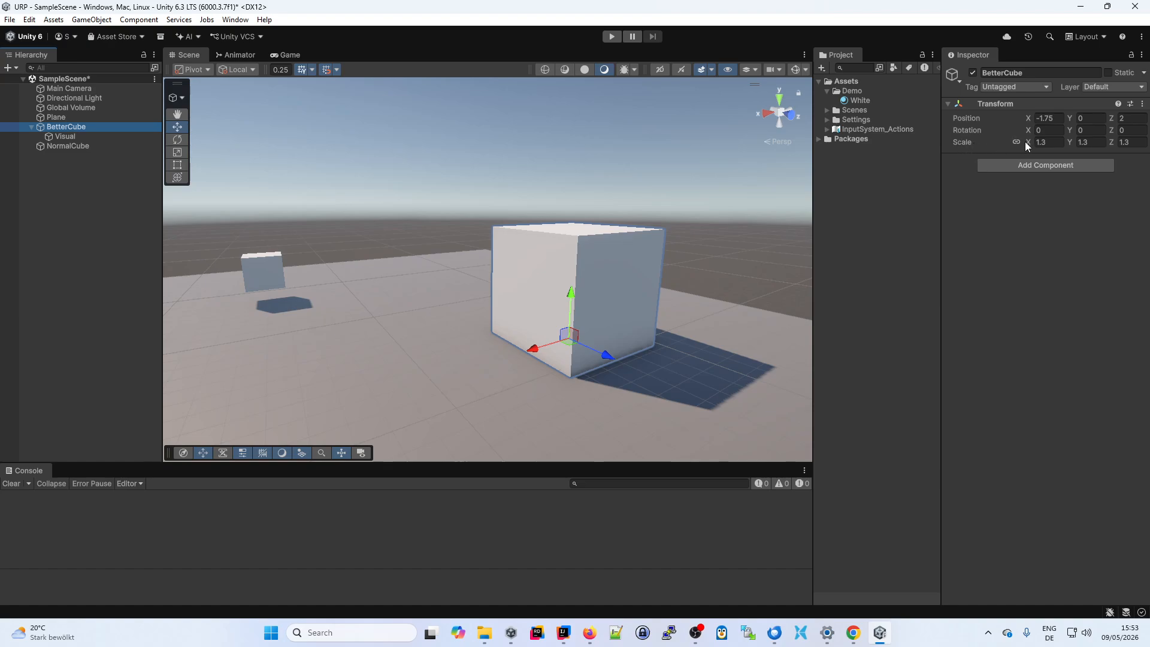
mouse_move(1025, 141)
left_mouse_down()
mouse_move(1058, 141)
mouse_move(1033, 145)
left_mouse_up()
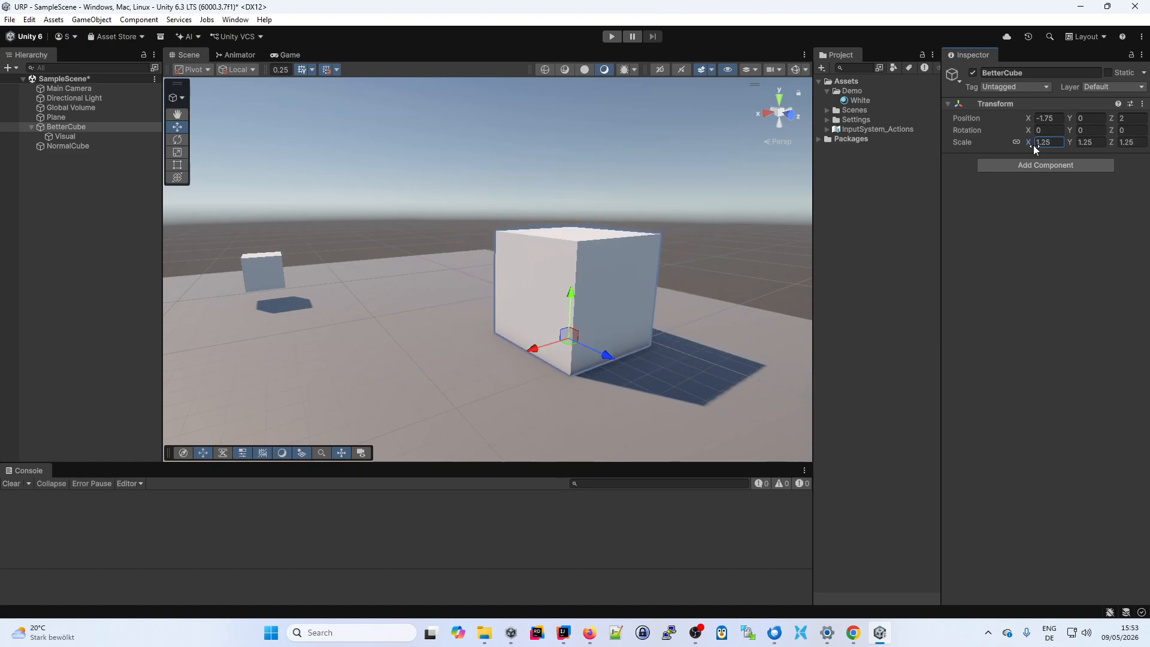
mouse_move(365, 260)
right_mouse_down()
mouse_move(395, 265)
mouse_move(395, 301)
mouse_move(390, 272)
mouse_move(393, 286)
mouse_move(367, 273)
right_mouse_up()
key("e")
key("s")
key("q")
key("w")
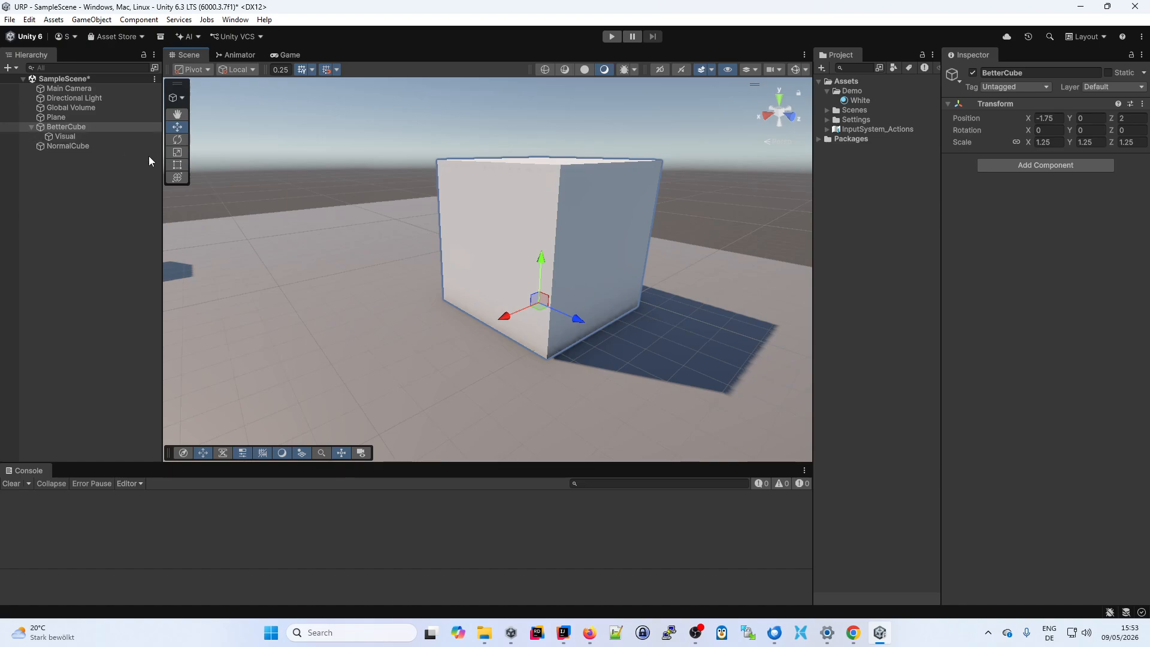
left_click(66, 125)
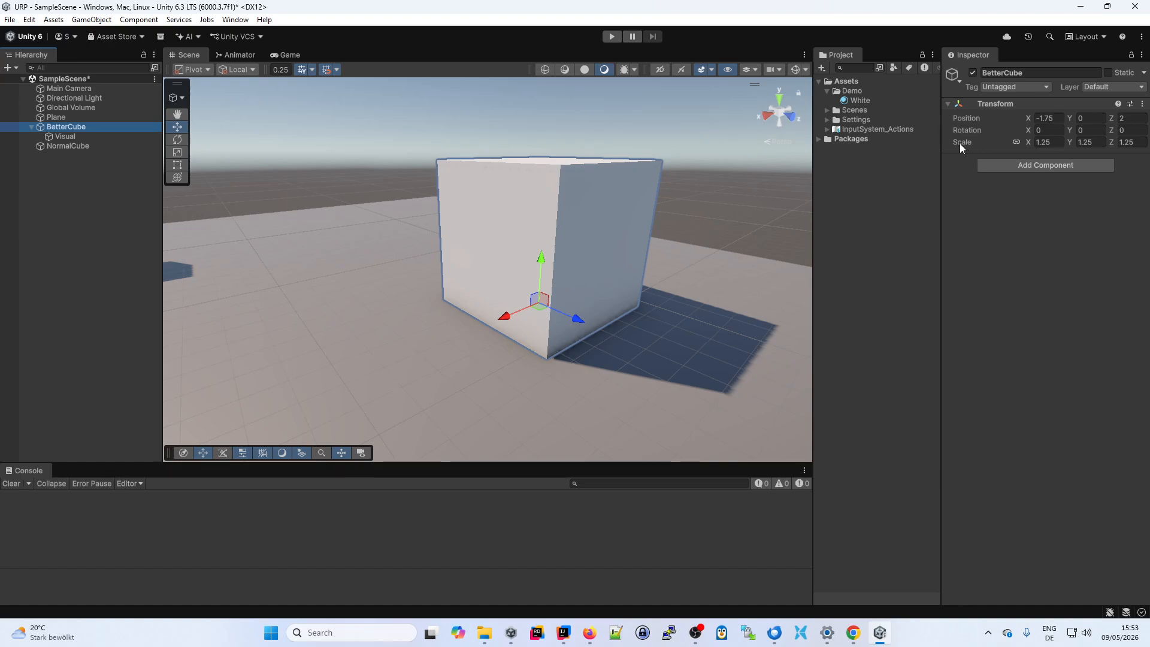
mouse_move(1028, 142)
left_mouse_down()
mouse_move(1055, 140)
mouse_move(1020, 143)
left_mouse_up()
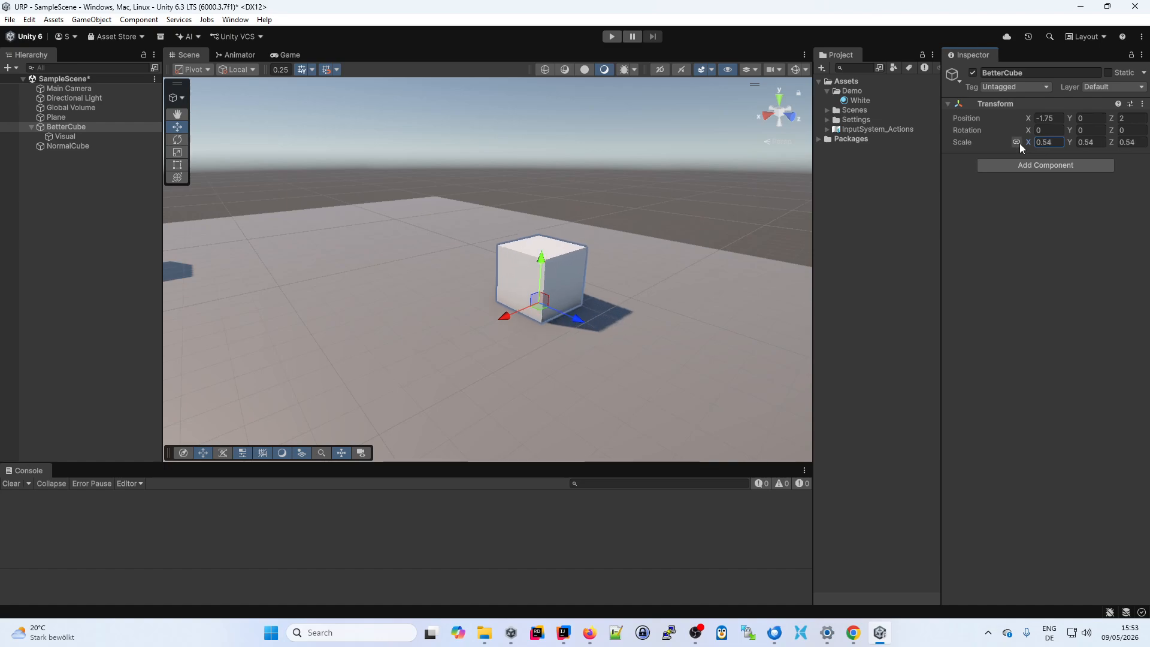